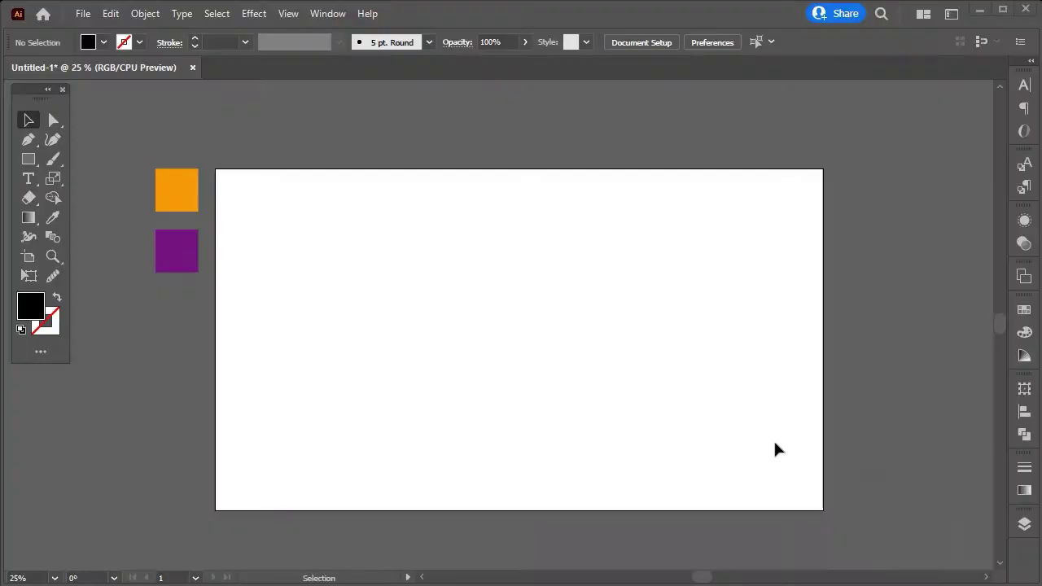
Step: Turn on Smart Guides and create a 1920 × 1080 px rectangle
{"action": "left_click", "coordinate": [291, 13]}
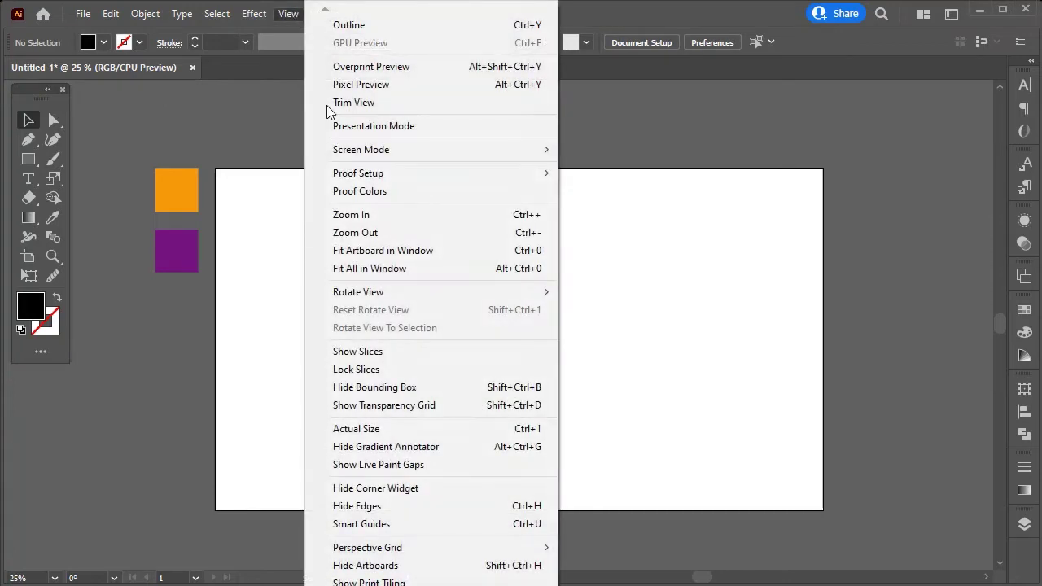
{"action": "left_click", "coordinate": [505, 527]}
{"action": "left_click", "coordinate": [31, 159]}
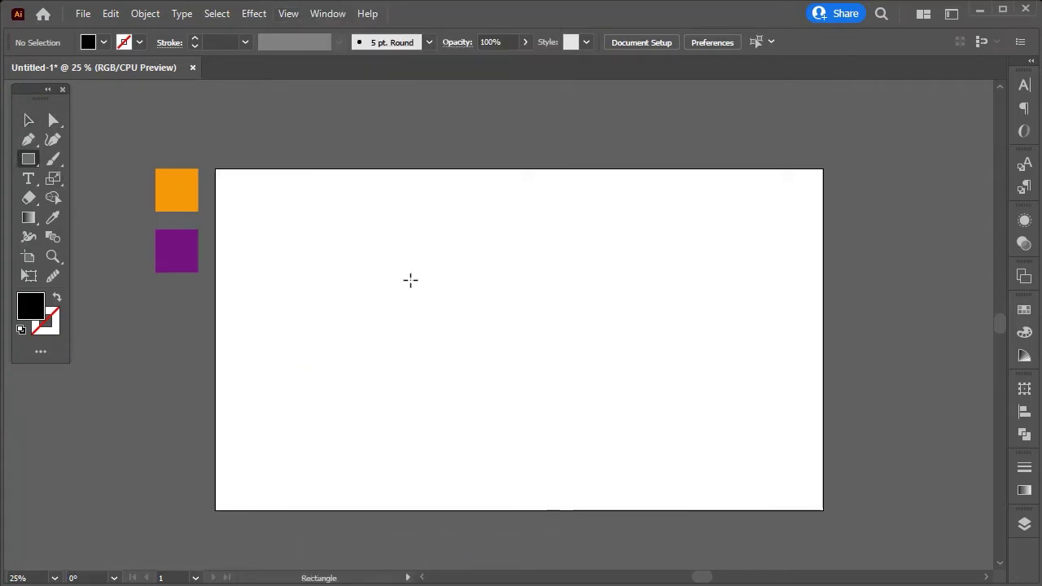
{"action": "left_click", "coordinate": [410, 280]}
{"action": "type", "text": "1920"}
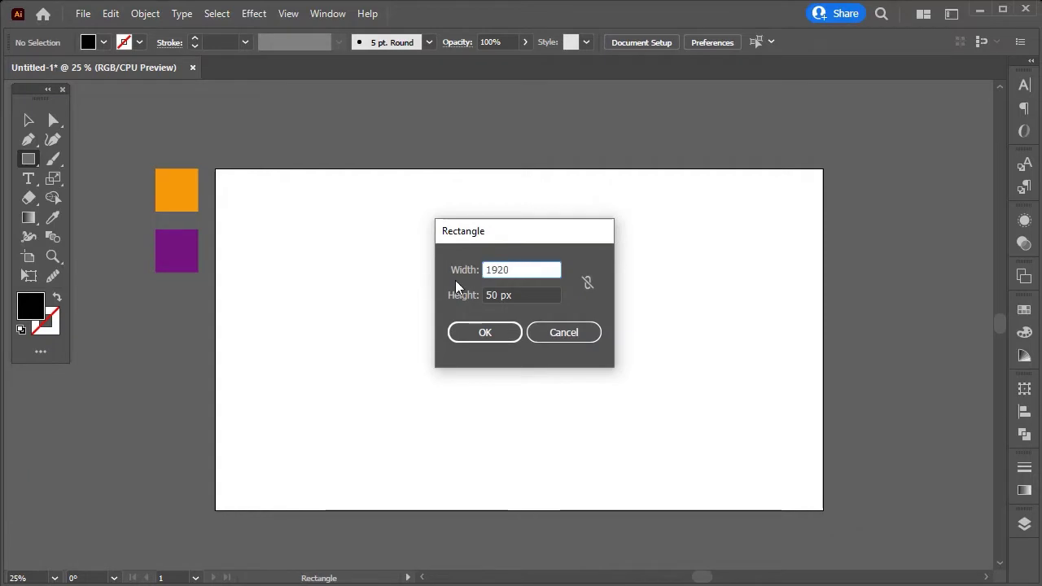
{"action": "key", "text": "Tab"}
{"action": "type", "text": "10"}
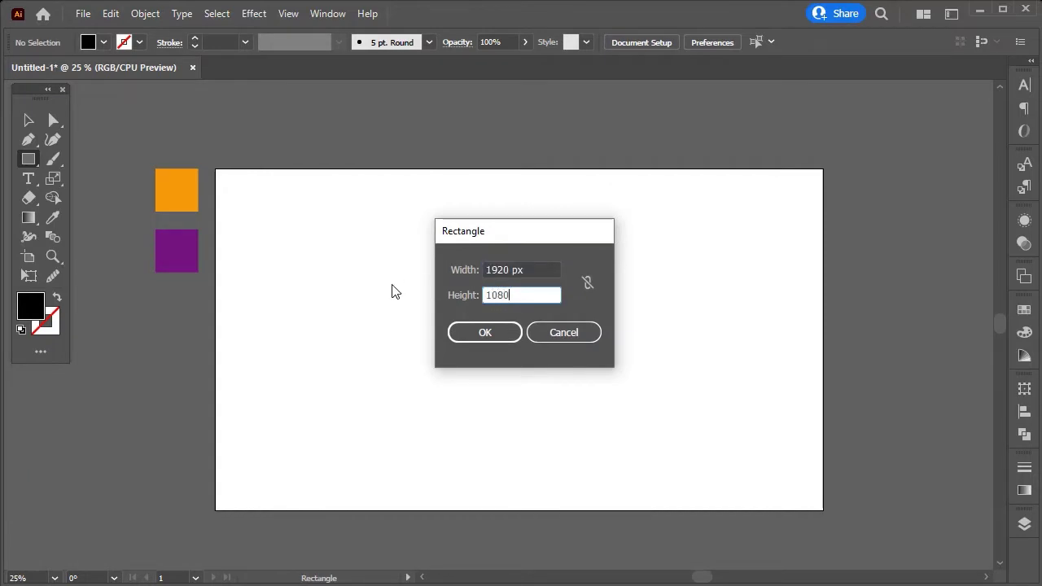
{"action": "left_click", "coordinate": [485, 329]}
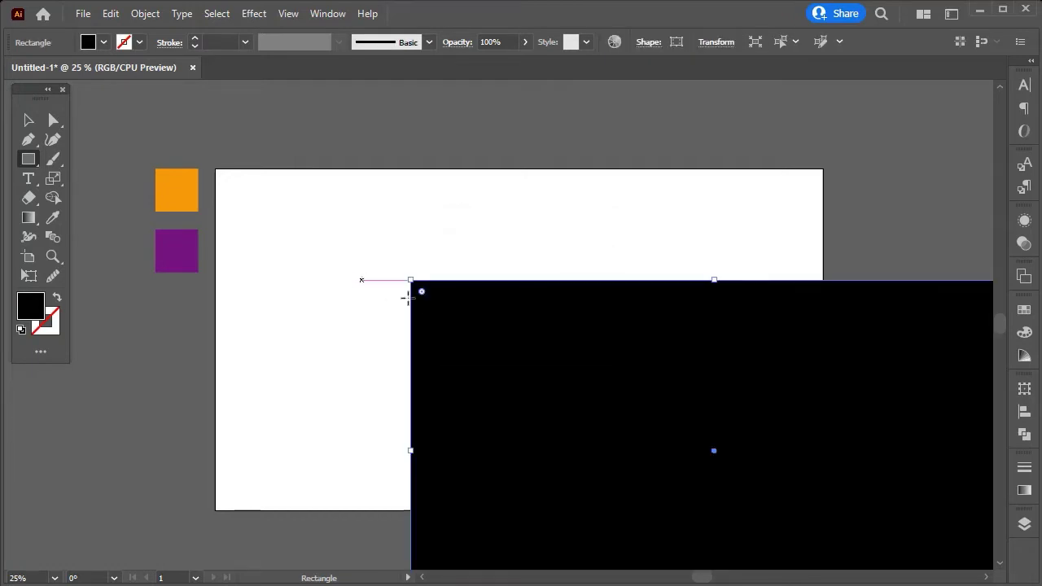
Step: Snap the rectangle onto the artboard and fill it with the purple swatch colour
{"action": "key", "text": "v"}
{"action": "left_click_drag", "start_coordinate": [512, 367], "coordinate": [330, 271]}
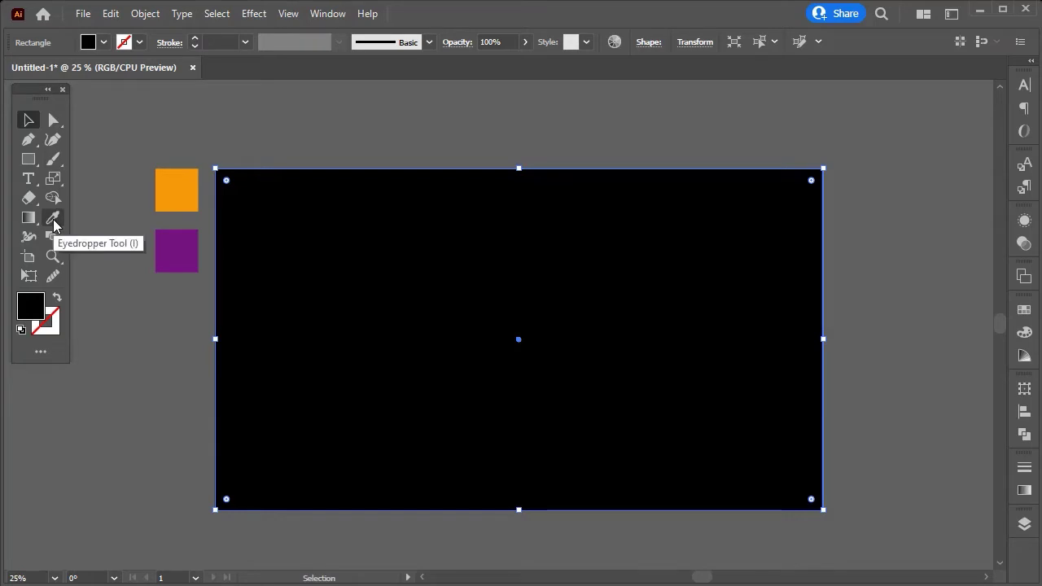
{"action": "left_click", "coordinate": [53, 218]}
{"action": "left_click", "coordinate": [194, 247]}
{"action": "left_click", "coordinate": [29, 121]}
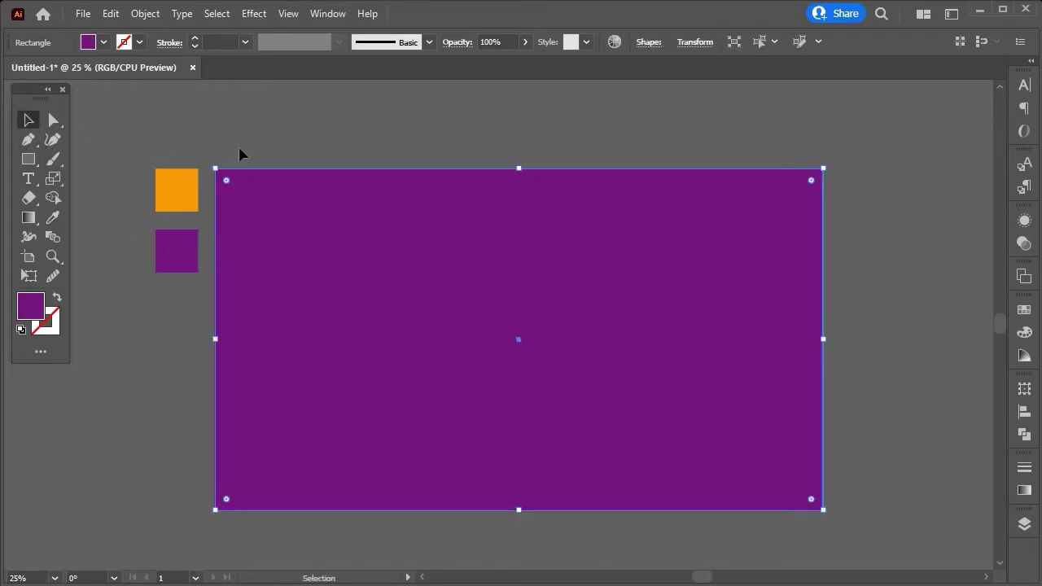
Step: Add a new layer named BG and move the purple rectangle onto it
{"action": "left_click", "coordinate": [244, 156]}
{"action": "left_click", "coordinate": [1024, 524]}
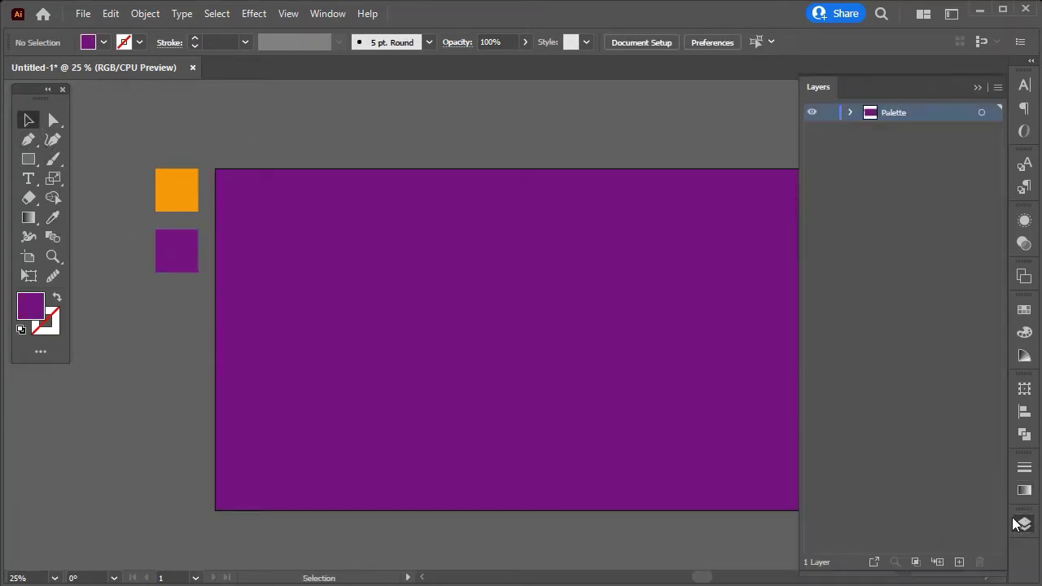
{"action": "left_click", "coordinate": [958, 561]}
{"action": "double_click", "coordinate": [894, 113]}
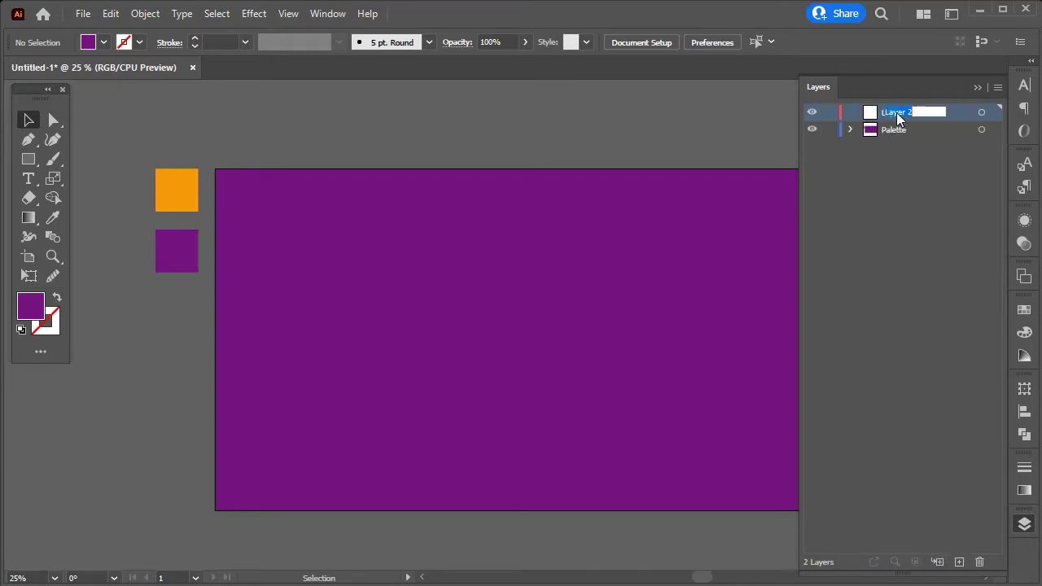
{"action": "type", "text": "BG"}
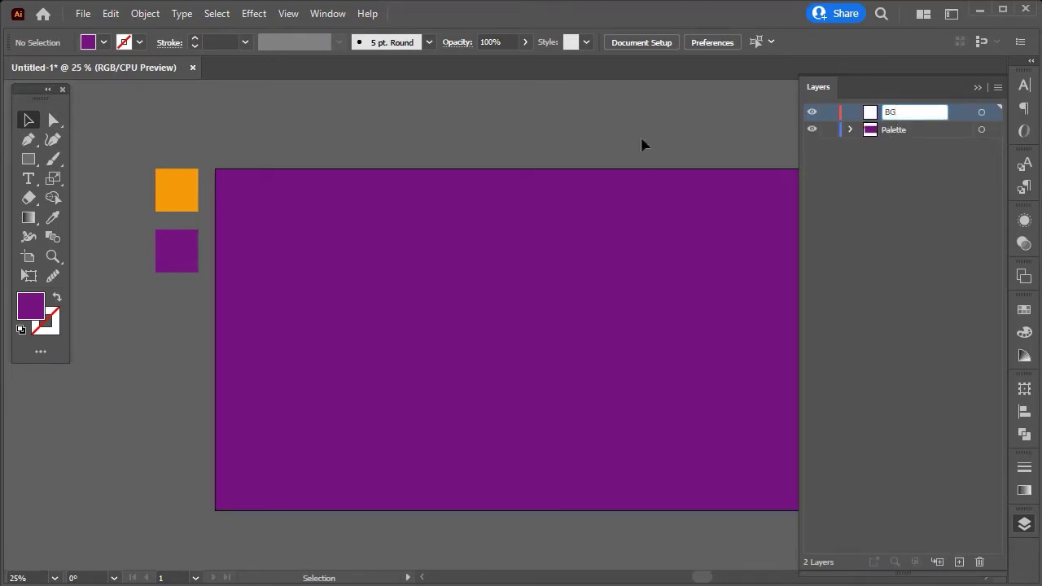
{"action": "left_click_drag", "start_coordinate": [642, 139], "coordinate": [677, 210]}
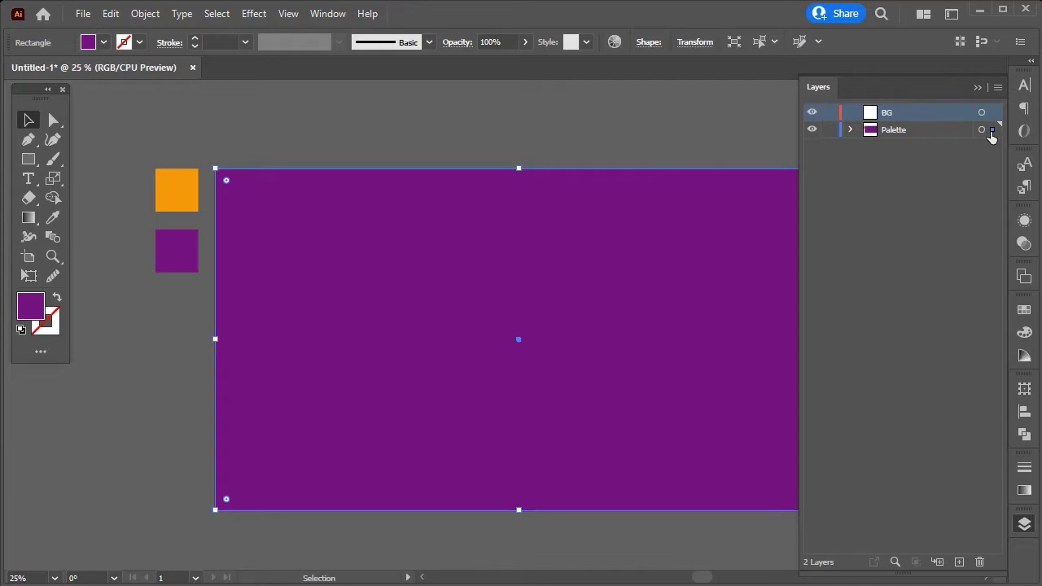
{"action": "left_click_drag", "start_coordinate": [993, 129], "coordinate": [992, 112]}
Step: Place BG below Palette, add a Text layer, lock BG and target Text
{"action": "left_click_drag", "start_coordinate": [883, 113], "coordinate": [885, 140]}
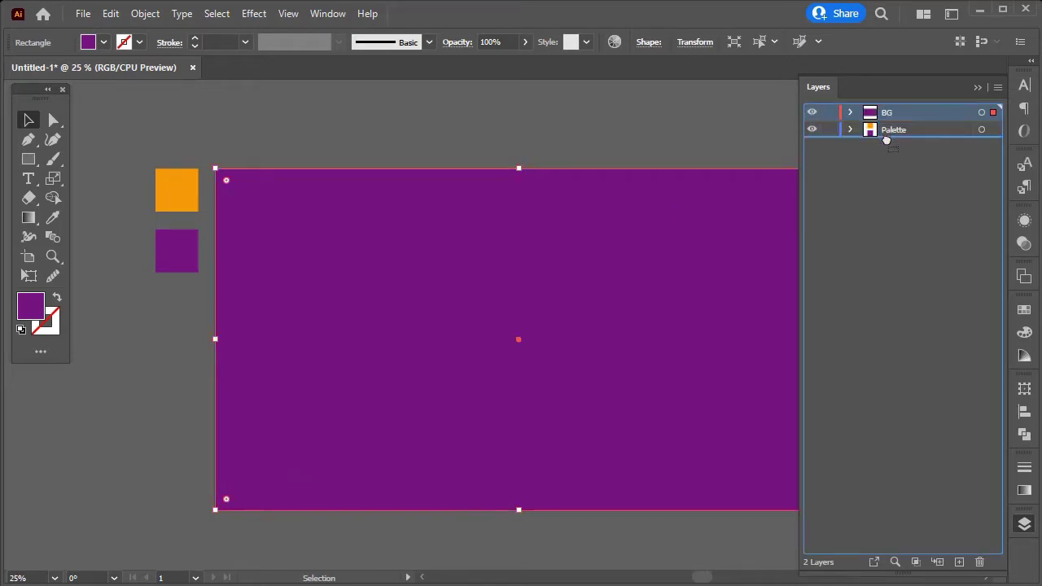
{"action": "left_click", "coordinate": [959, 561]}
{"action": "double_click", "coordinate": [896, 131]}
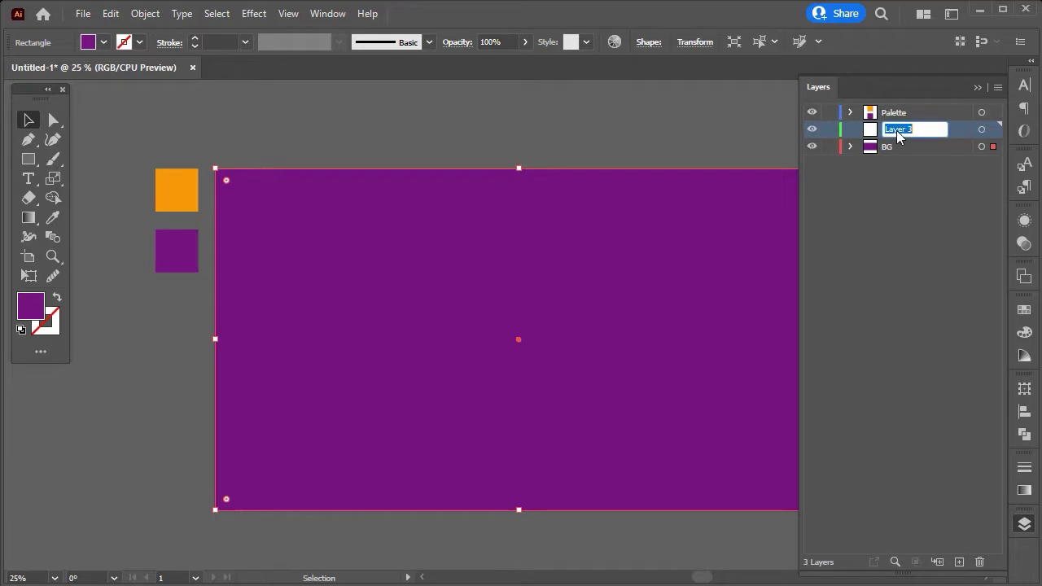
{"action": "type", "text": "R"}
{"action": "left_click", "coordinate": [917, 149]}
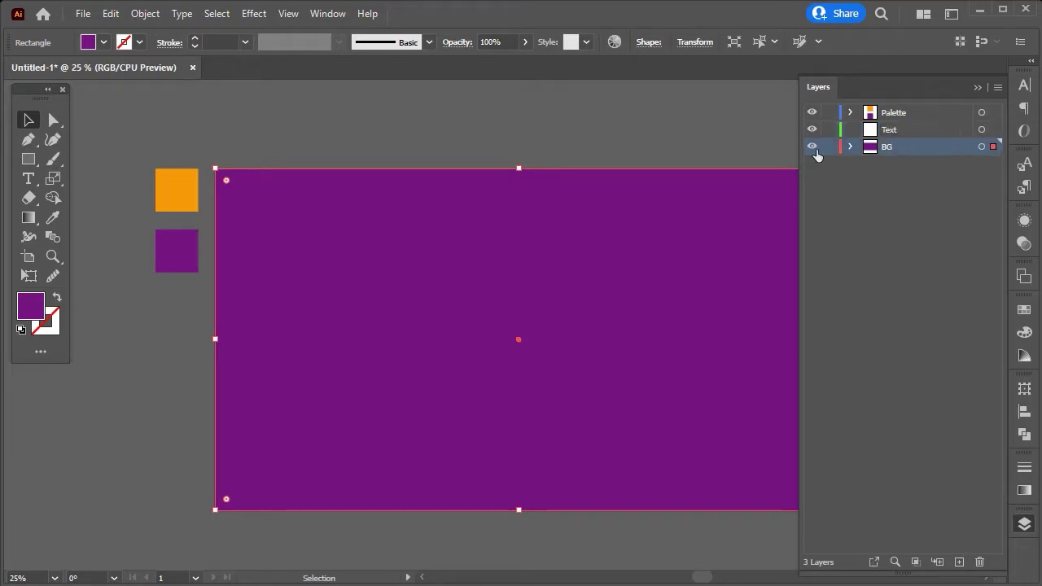
{"action": "left_click", "coordinate": [829, 147]}
{"action": "left_click", "coordinate": [918, 130]}
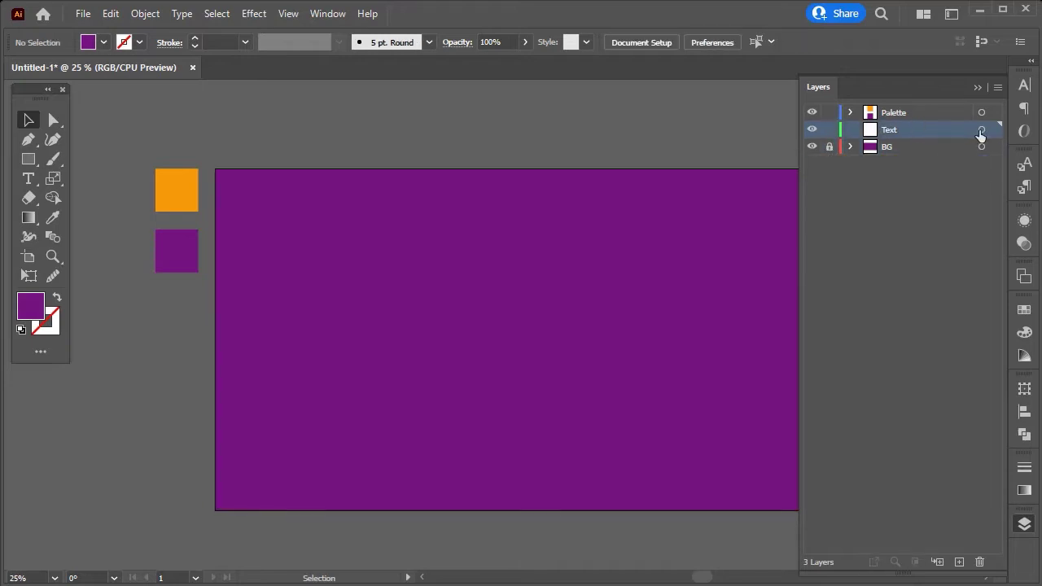
{"action": "left_click", "coordinate": [981, 131]}
Step: Type bonjour! at 72 pt on the artboard and shift it left and slightly up
{"action": "left_click", "coordinate": [977, 87]}
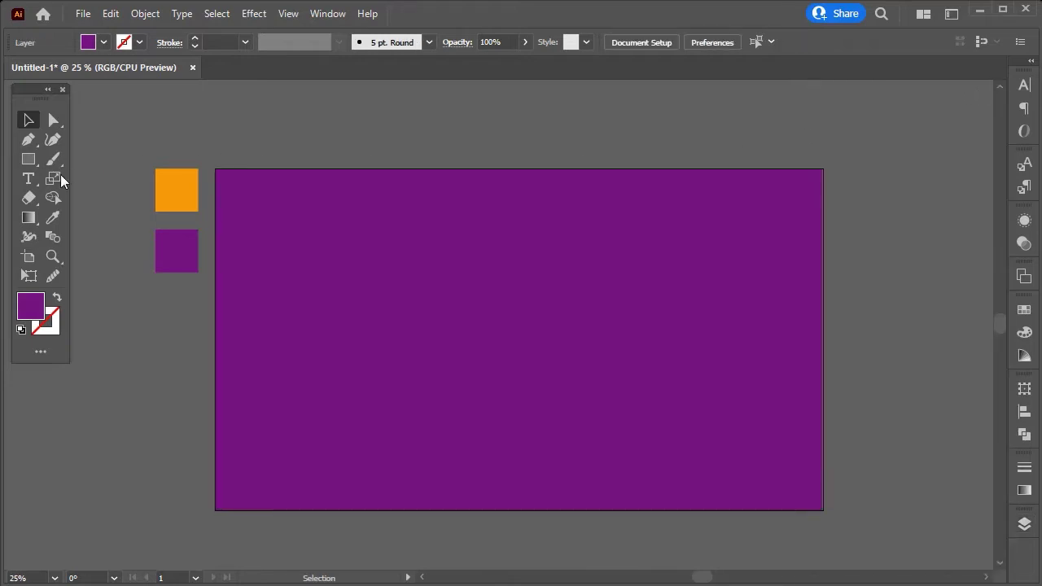
{"action": "left_click", "coordinate": [29, 178]}
{"action": "left_click", "coordinate": [430, 327]}
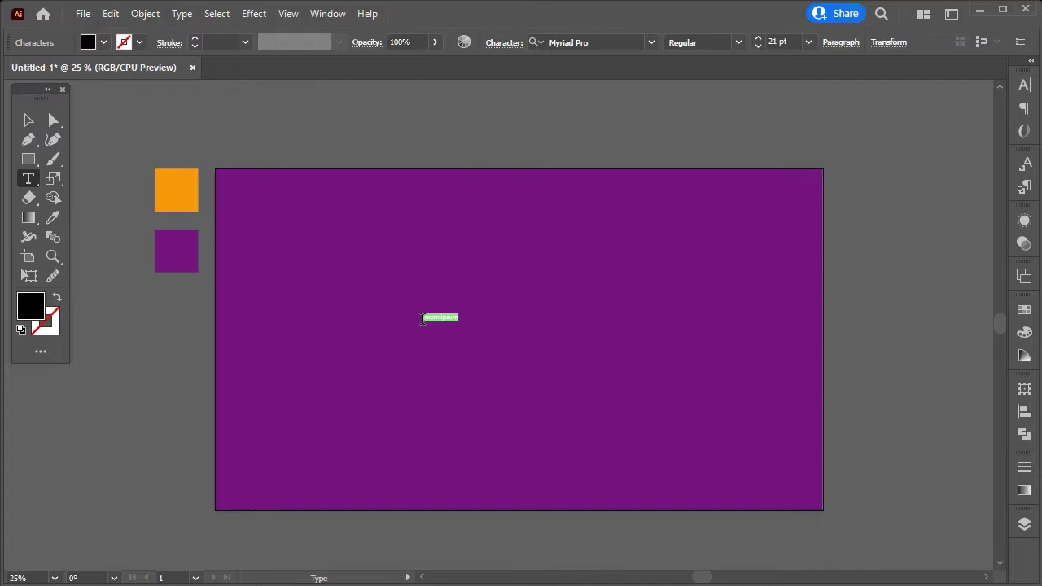
{"action": "key", "text": "BackSpace"}
{"action": "type", "text": "bonjour!"}
{"action": "left_click", "coordinate": [808, 41]}
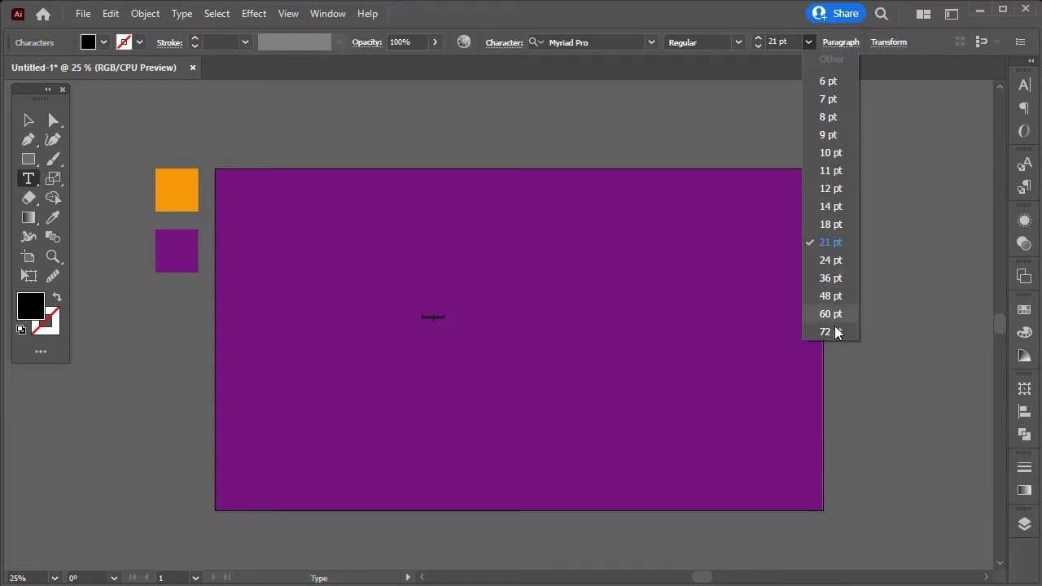
{"action": "left_click", "coordinate": [825, 331]}
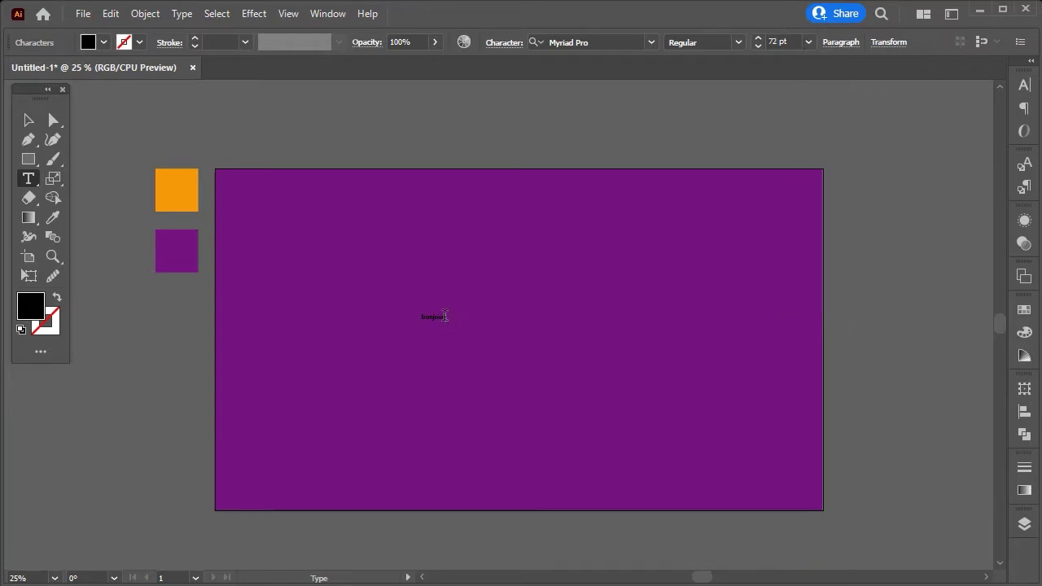
{"action": "left_click_drag", "start_coordinate": [422, 316], "coordinate": [484, 317]}
{"action": "left_click", "coordinate": [806, 42]}
{"action": "left_click", "coordinate": [833, 337]}
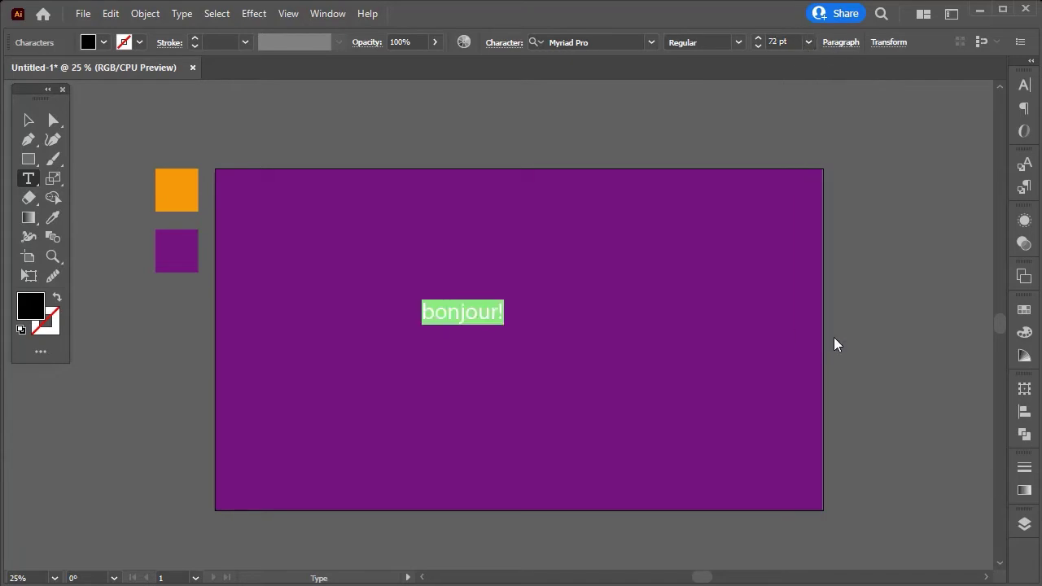
{"action": "left_click", "coordinate": [38, 122]}
{"action": "left_click_drag", "start_coordinate": [471, 311], "coordinate": [382, 305]}
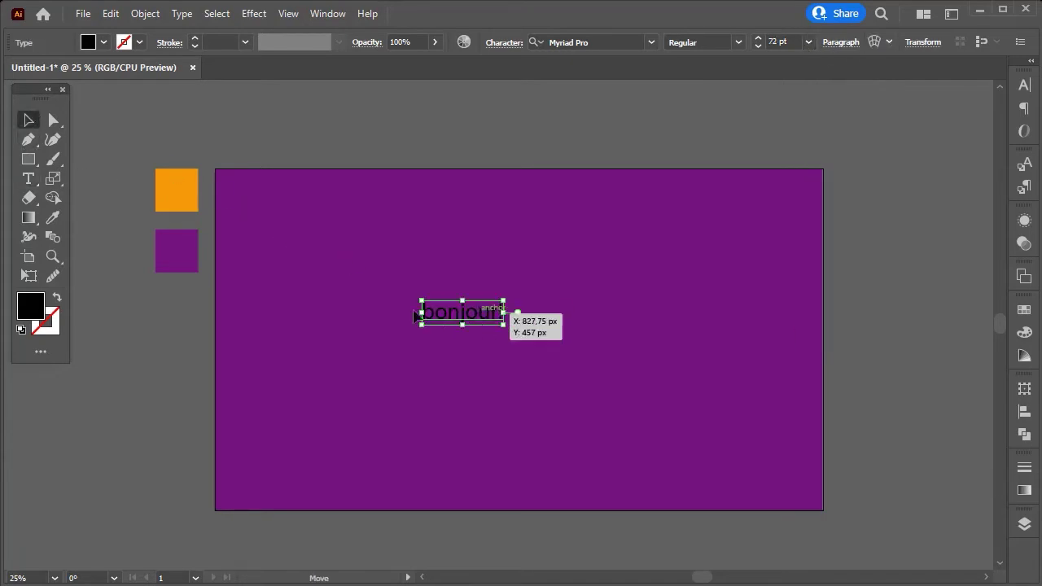
Step: Set the BONJOUR! text to AXIS Extra Bold at 250 pt
{"action": "left_click", "coordinate": [655, 45]}
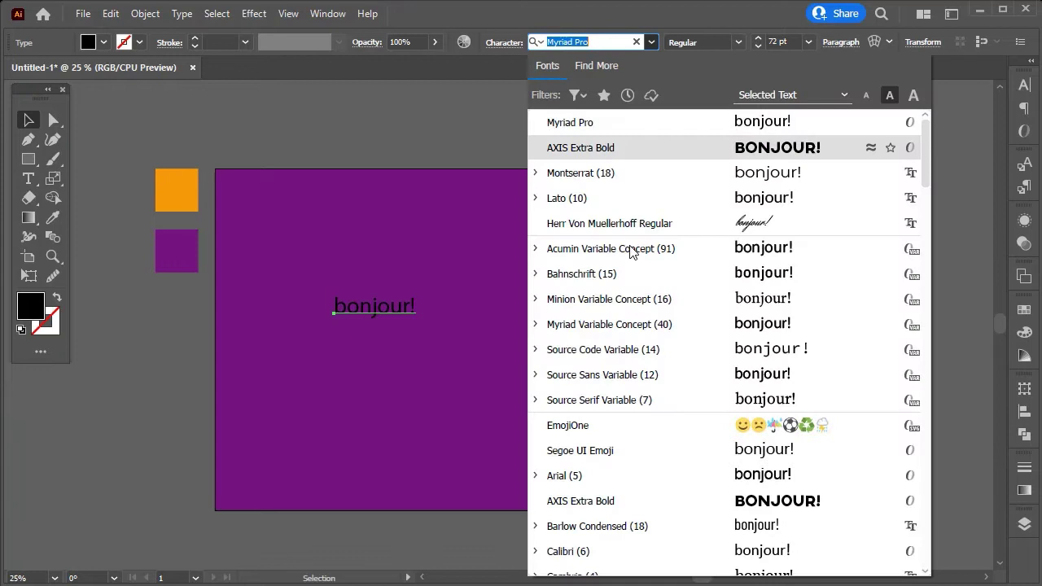
{"action": "scroll", "coordinate": [614, 480], "scroll_direction": "down", "scroll_amount": 1}
{"action": "scroll", "coordinate": [615, 482], "scroll_direction": "down", "scroll_amount": 1}
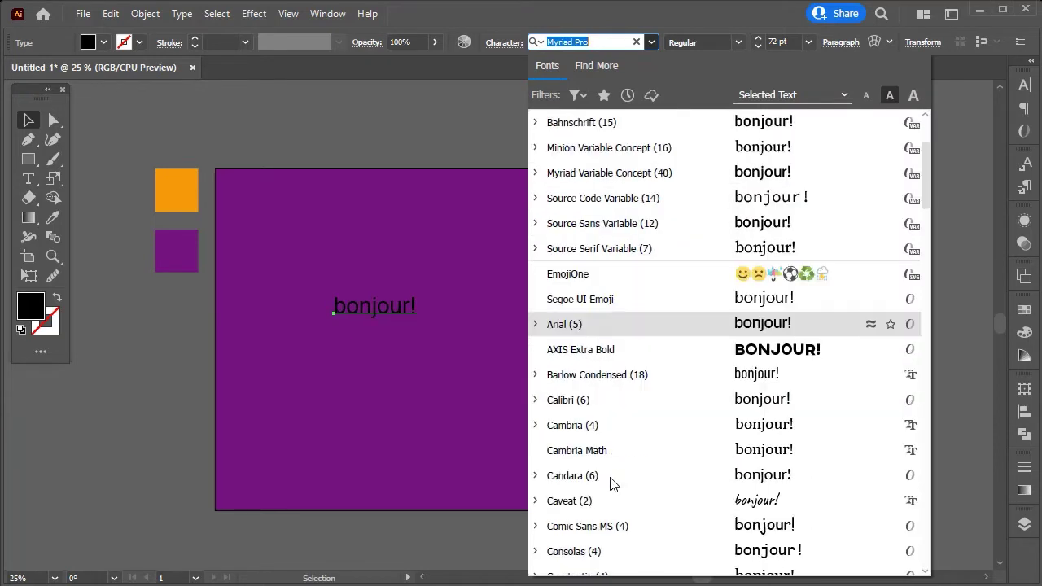
{"action": "left_click", "coordinate": [614, 351]}
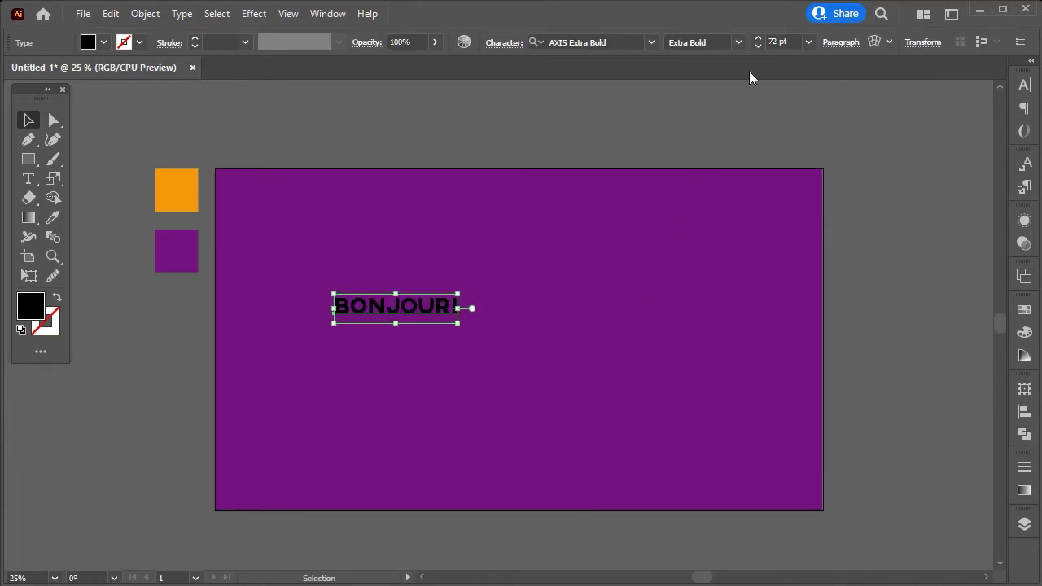
{"action": "double_click", "coordinate": [777, 42]}
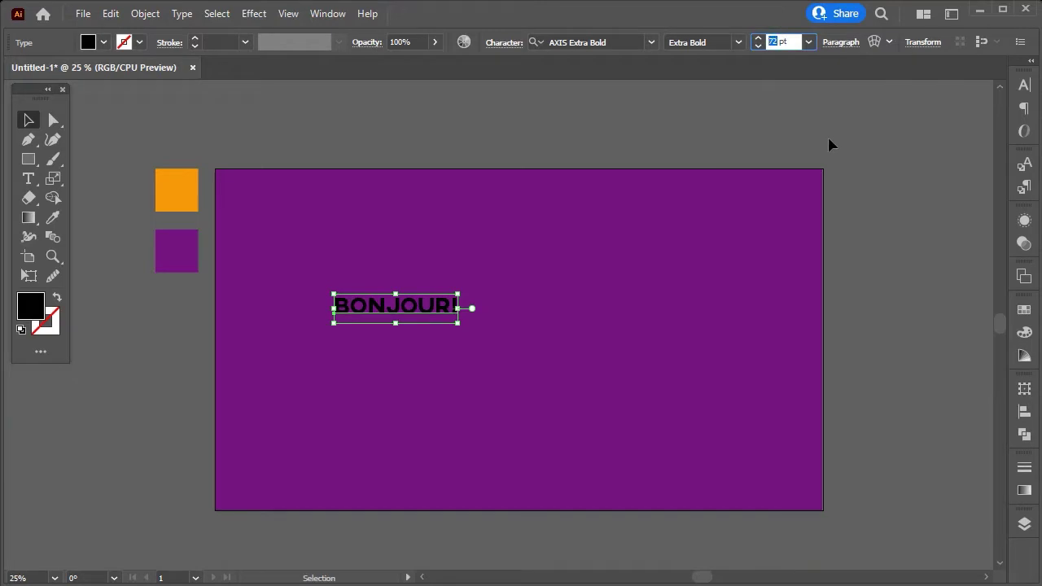
{"action": "type", "text": "250"}
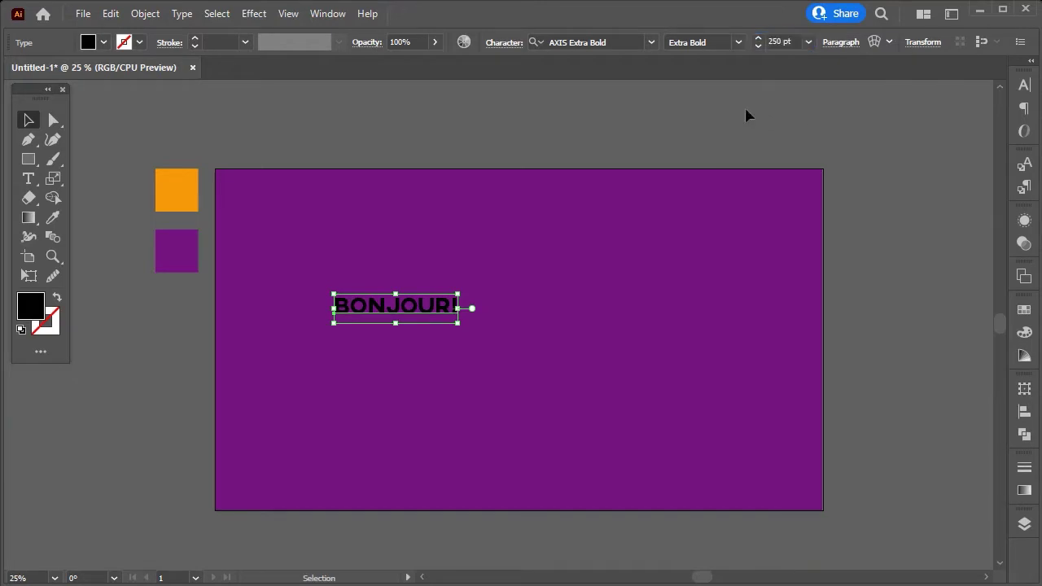
{"action": "left_click", "coordinate": [743, 105]}
{"action": "left_click", "coordinate": [734, 328]}
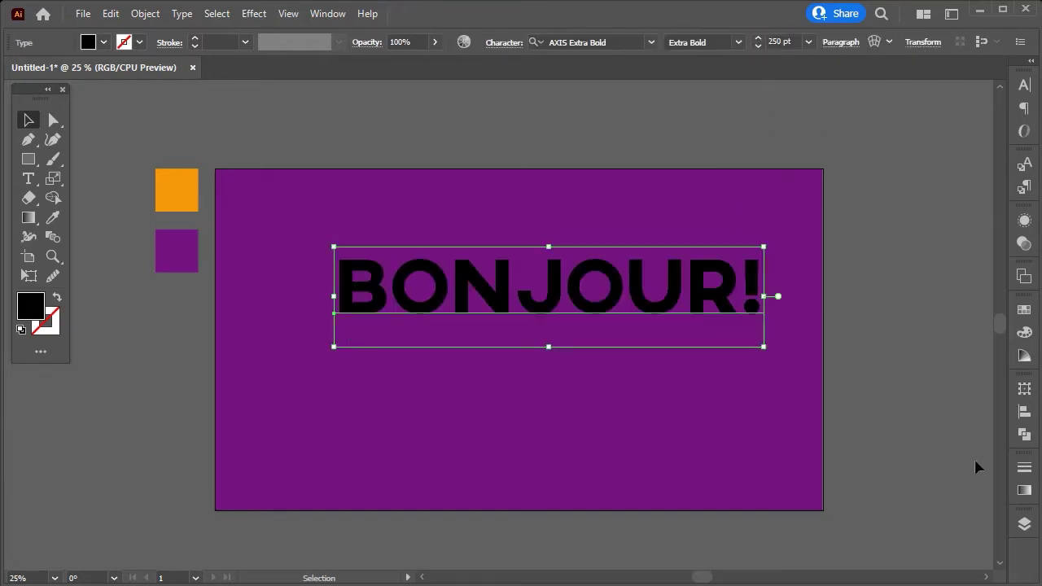
Step: Centre BONJOUR! vertically and horizontally relative to the artboard
{"action": "left_click", "coordinate": [1024, 412]}
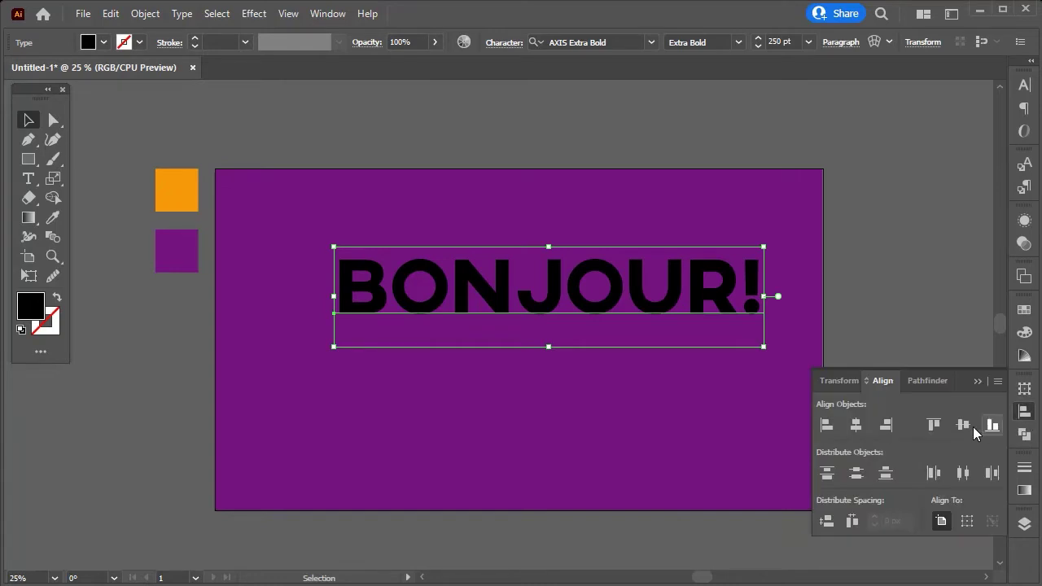
{"action": "left_click", "coordinate": [941, 520]}
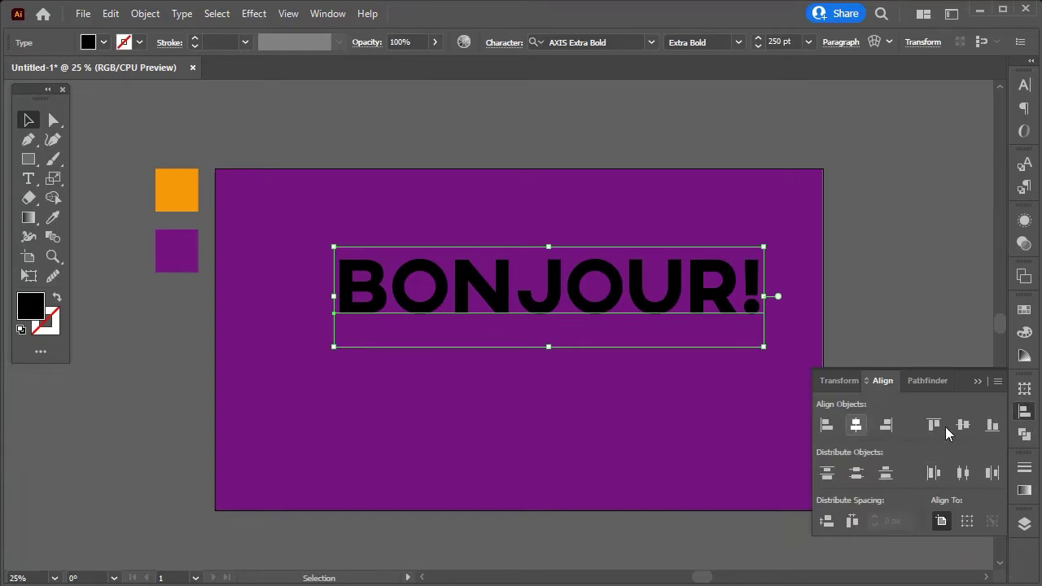
{"action": "left_click", "coordinate": [963, 425]}
{"action": "left_click", "coordinate": [855, 424]}
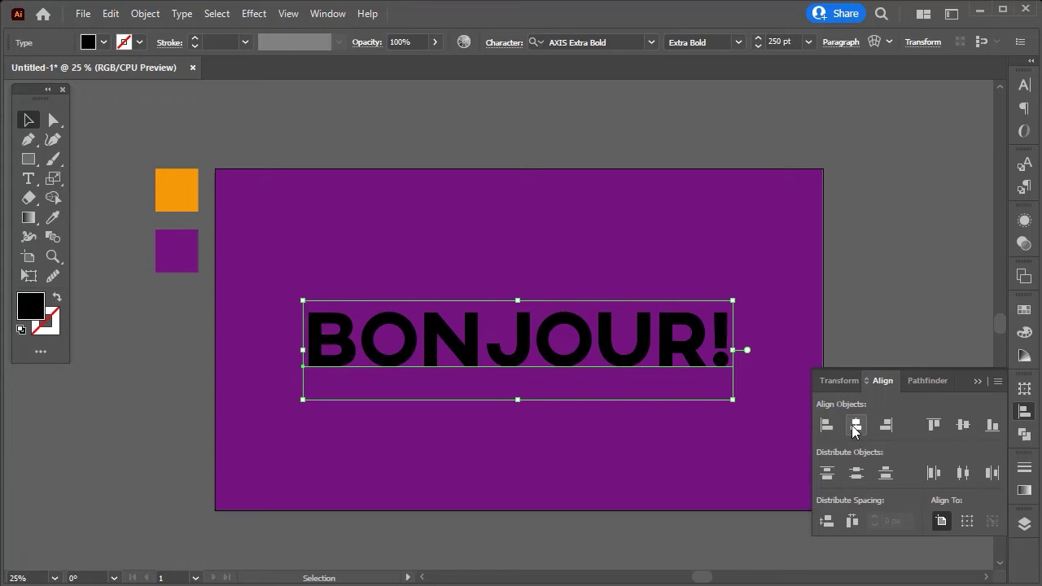
{"action": "left_click", "coordinate": [976, 382]}
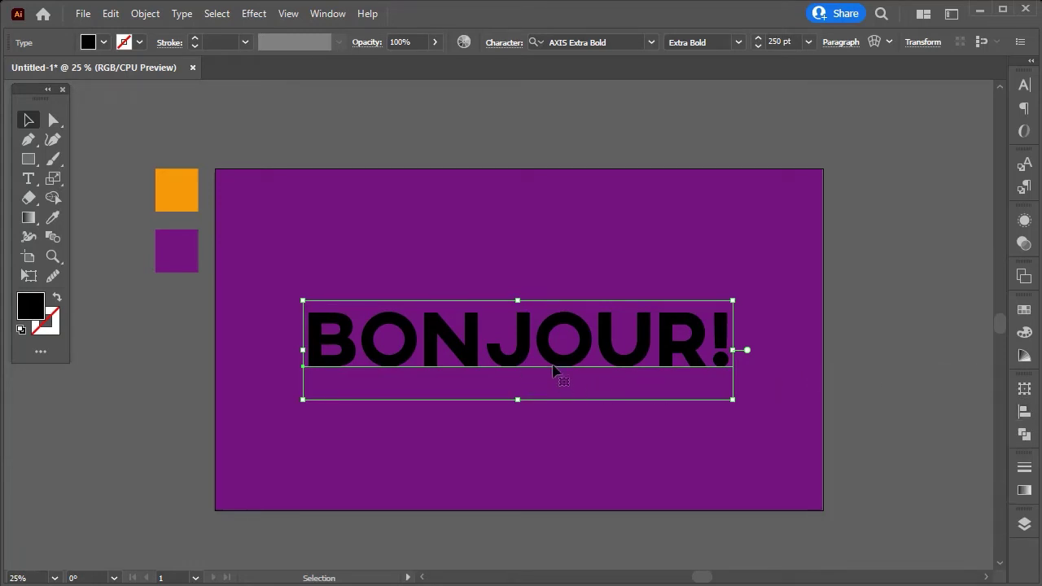
Step: Set BONJOUR!'s fill to None from the Swatches panel
{"action": "left_click", "coordinate": [1024, 309]}
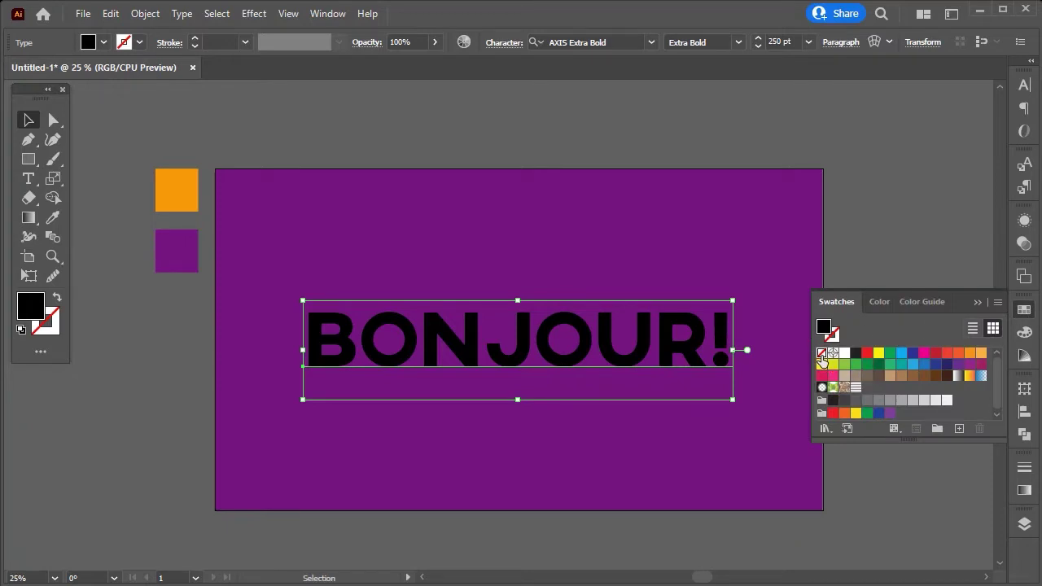
{"action": "left_click", "coordinate": [822, 356]}
{"action": "left_click", "coordinate": [976, 302]}
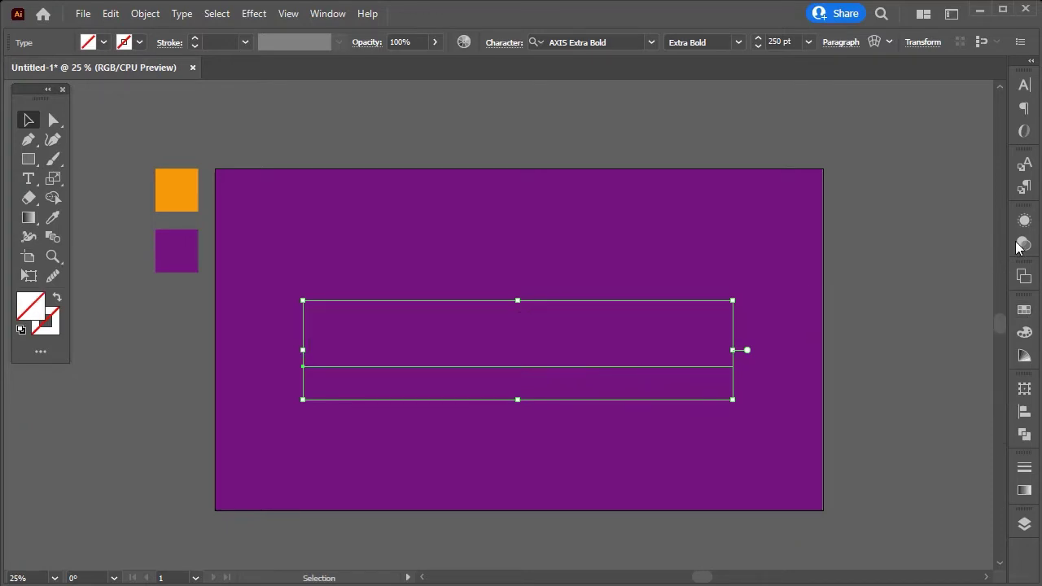
Step: Add two fills to BONJOUR!, sample orange for the top fill, then hide it
{"action": "left_click", "coordinate": [1024, 221]}
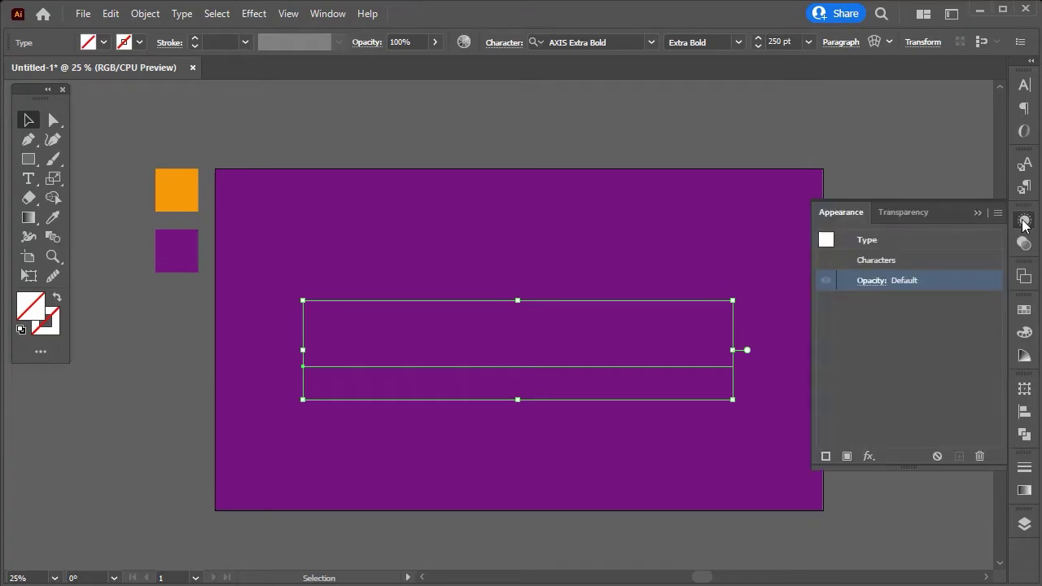
{"action": "left_click", "coordinate": [847, 457]}
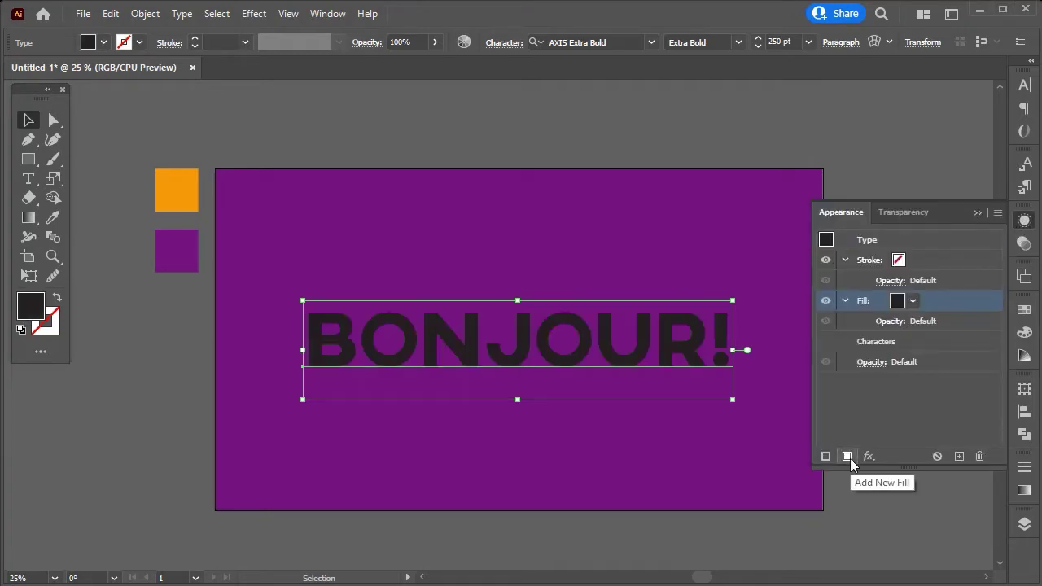
{"action": "left_click", "coordinate": [847, 457]}
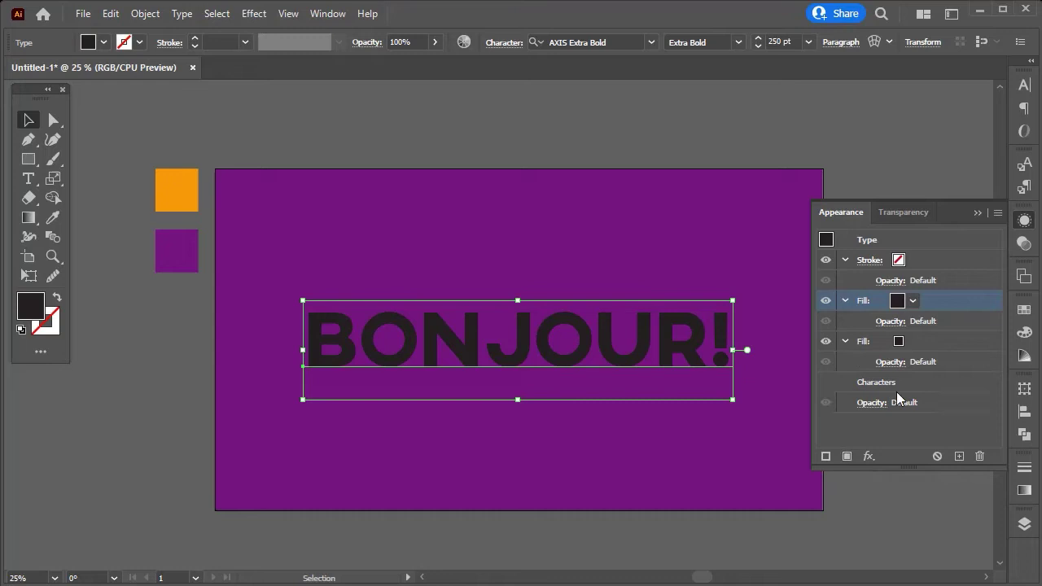
{"action": "left_click", "coordinate": [912, 301]}
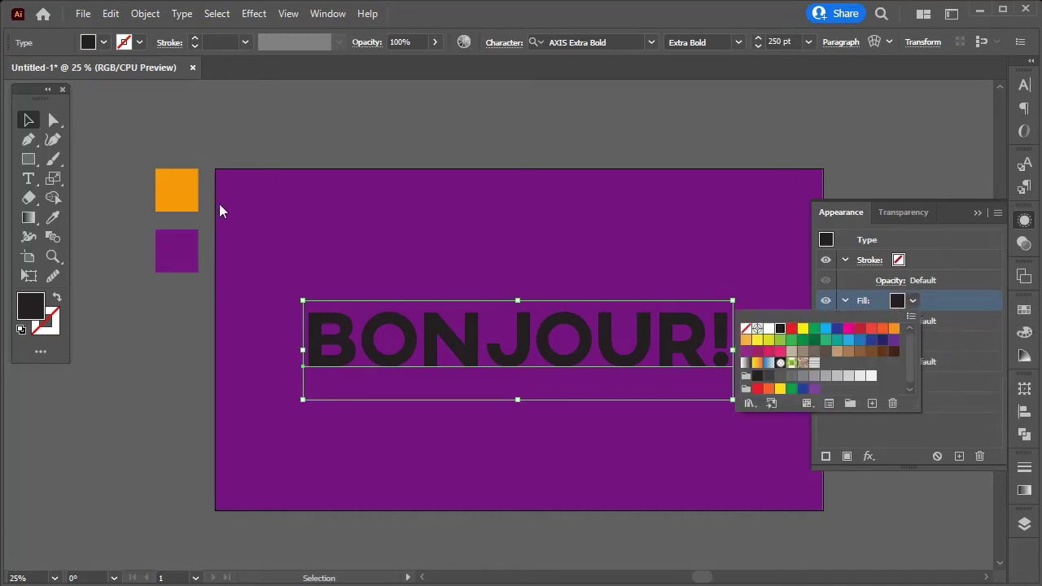
{"action": "left_click", "coordinate": [48, 226]}
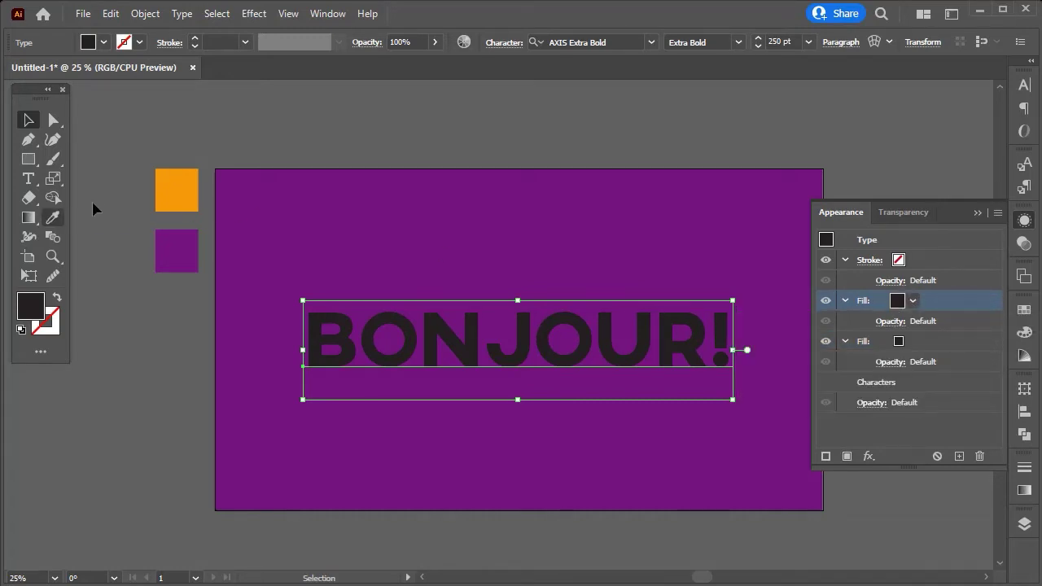
{"action": "left_click", "coordinate": [52, 217]}
{"action": "left_click", "coordinate": [171, 187]}
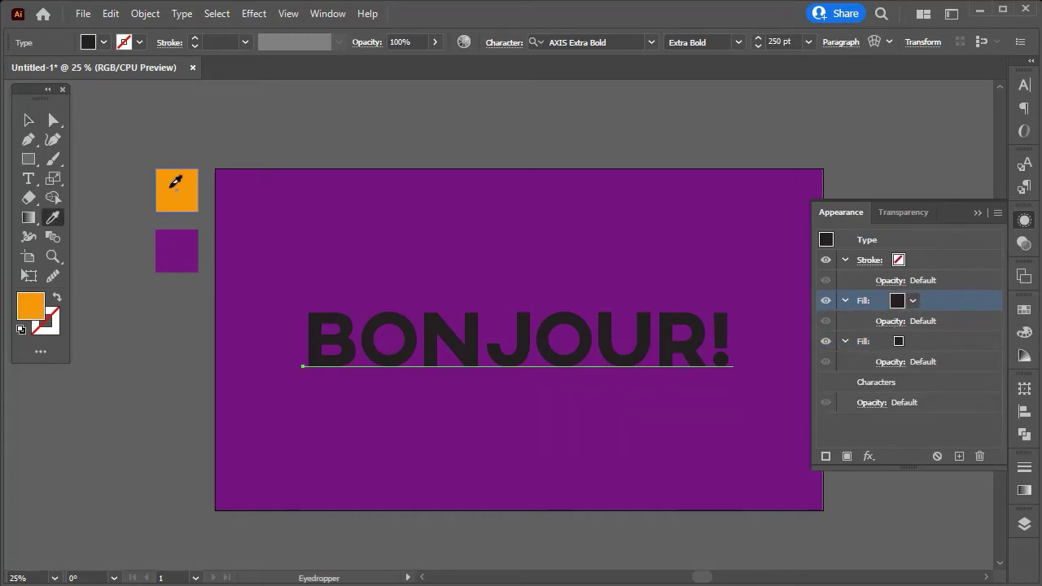
{"action": "left_click", "coordinate": [824, 302]}
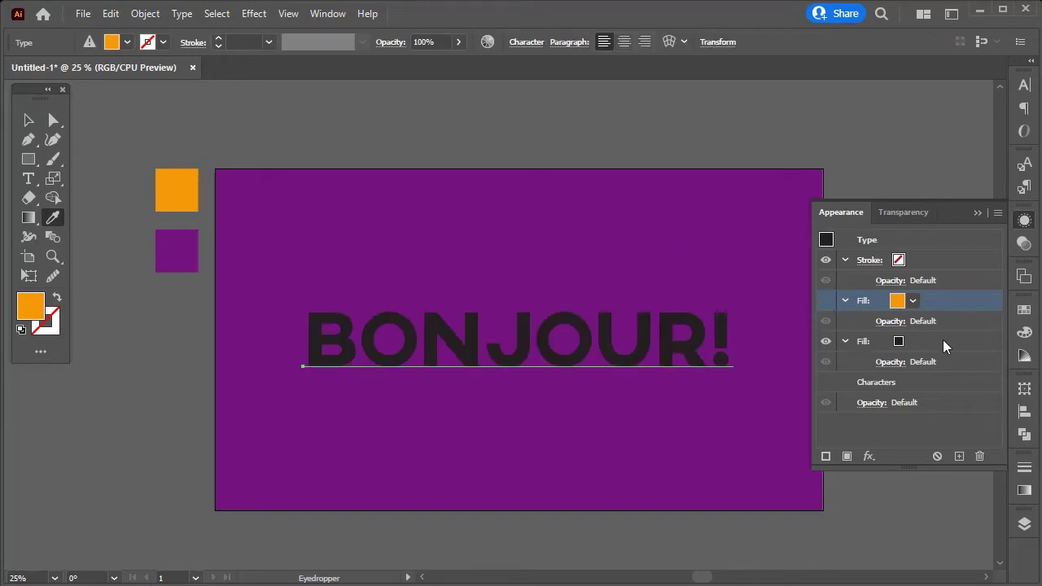
{"action": "left_click", "coordinate": [943, 339]}
Step: Fill the lower layer with the Basic Graphics_Lines 6 lpi 20% pattern
{"action": "left_click", "coordinate": [912, 341]}
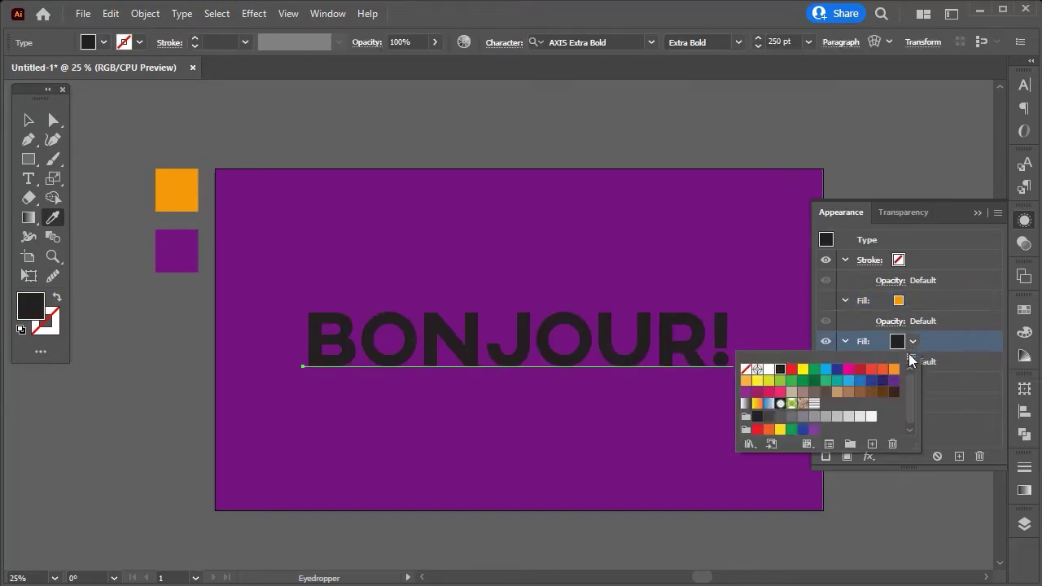
{"action": "left_click", "coordinate": [751, 445]}
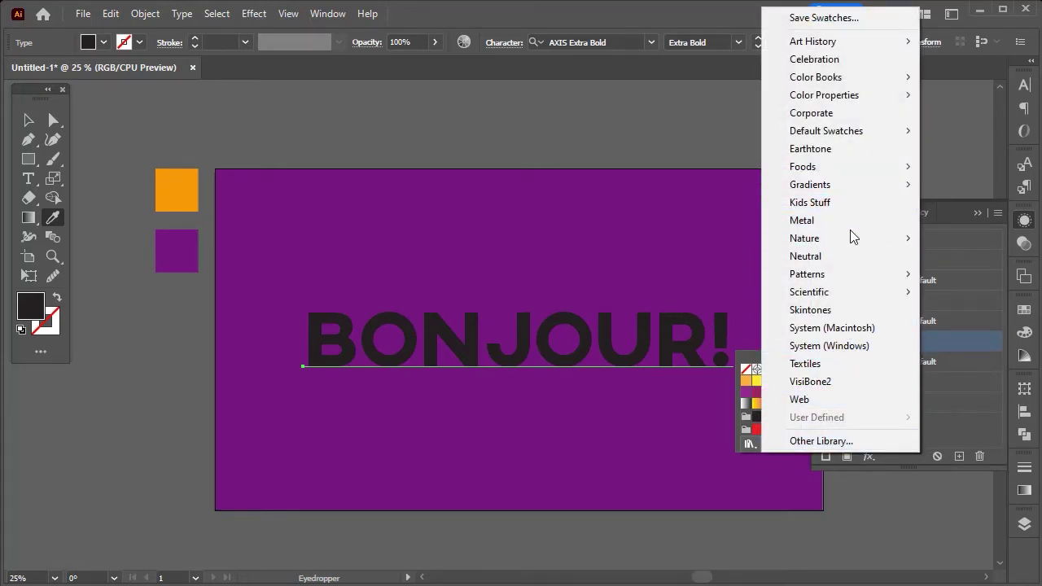
{"action": "mouse_move", "coordinate": [973, 274]}
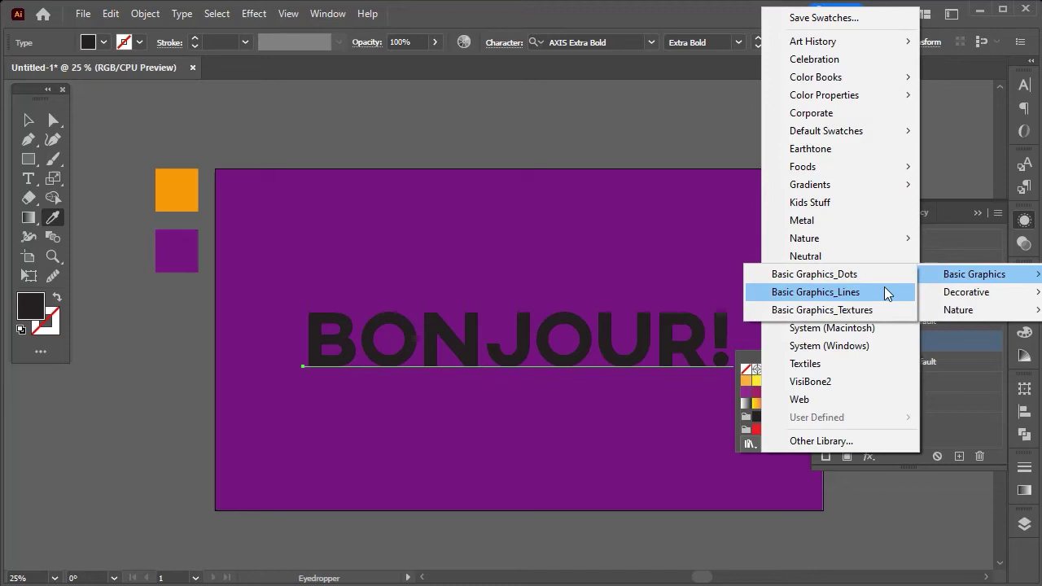
{"action": "left_click", "coordinate": [888, 293]}
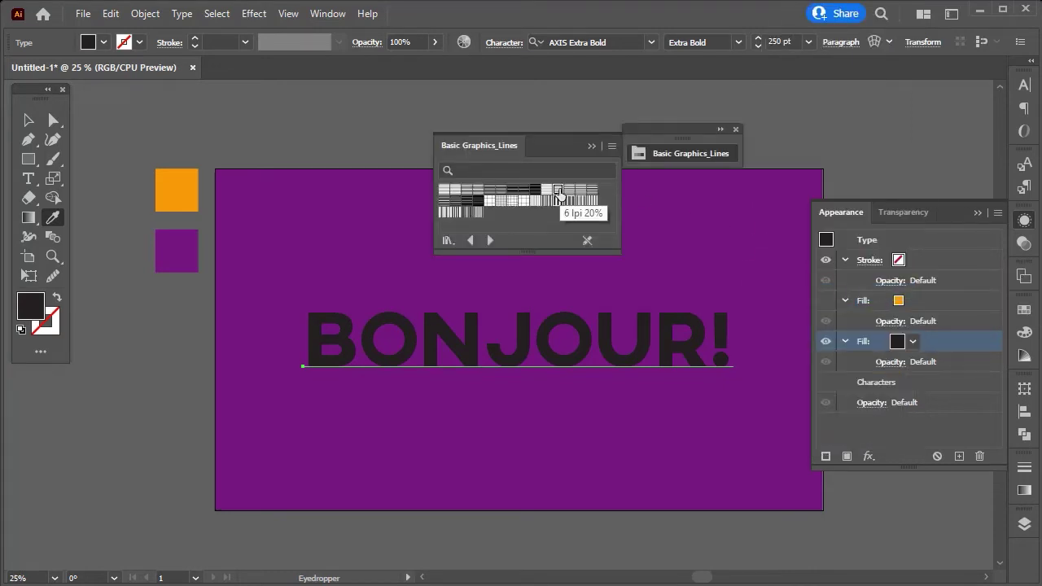
{"action": "left_click", "coordinate": [557, 191]}
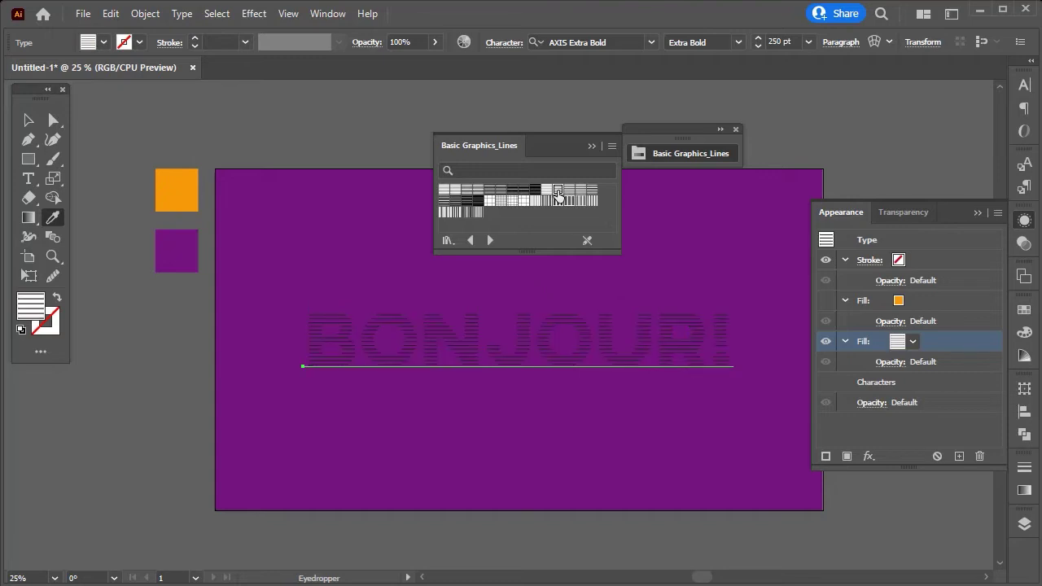
{"action": "left_click", "coordinate": [734, 130]}
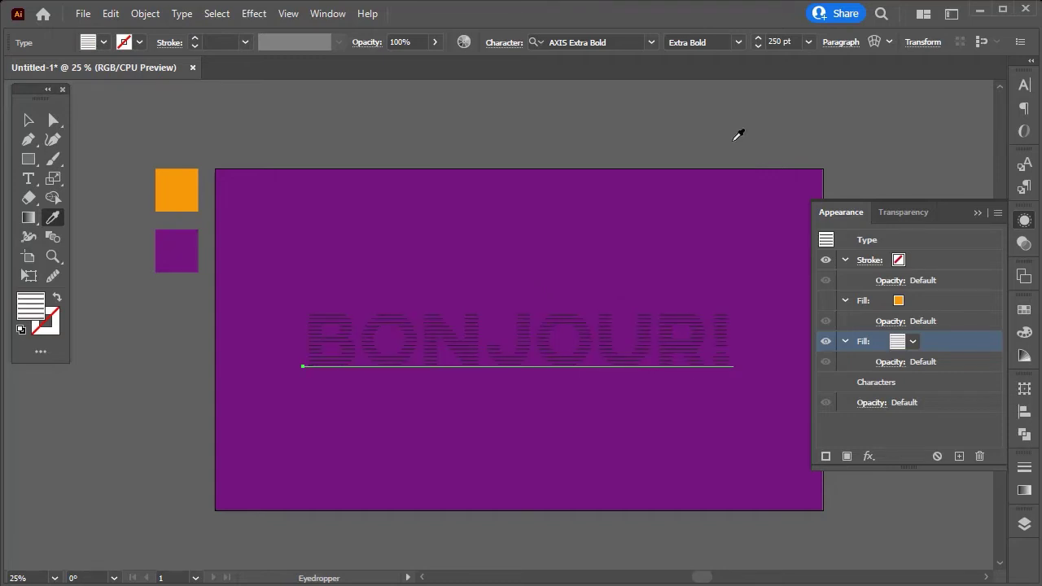
Step: Make the orange top fill visible again
{"action": "left_click", "coordinate": [923, 305]}
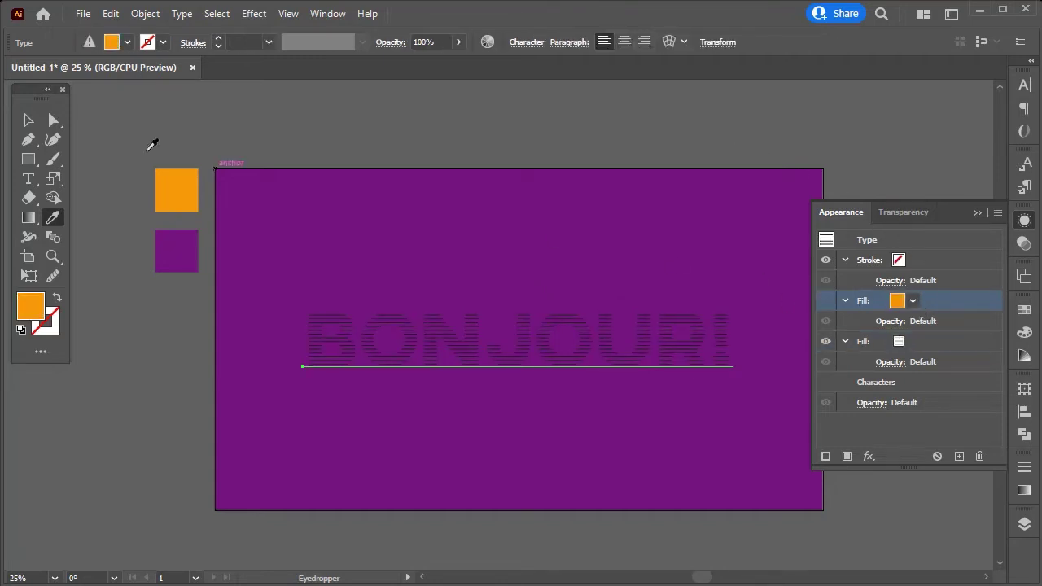
{"action": "left_click", "coordinate": [28, 120]}
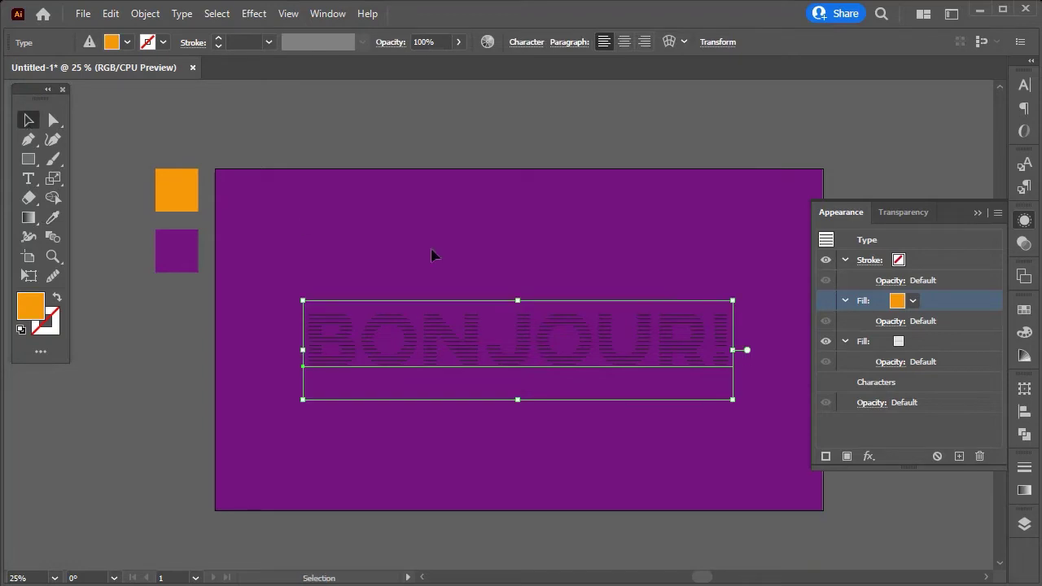
{"action": "left_click", "coordinate": [826, 302]}
Step: Add a Transform effect moving the hatched fill 13 px right and slightly down
{"action": "left_click", "coordinate": [954, 340]}
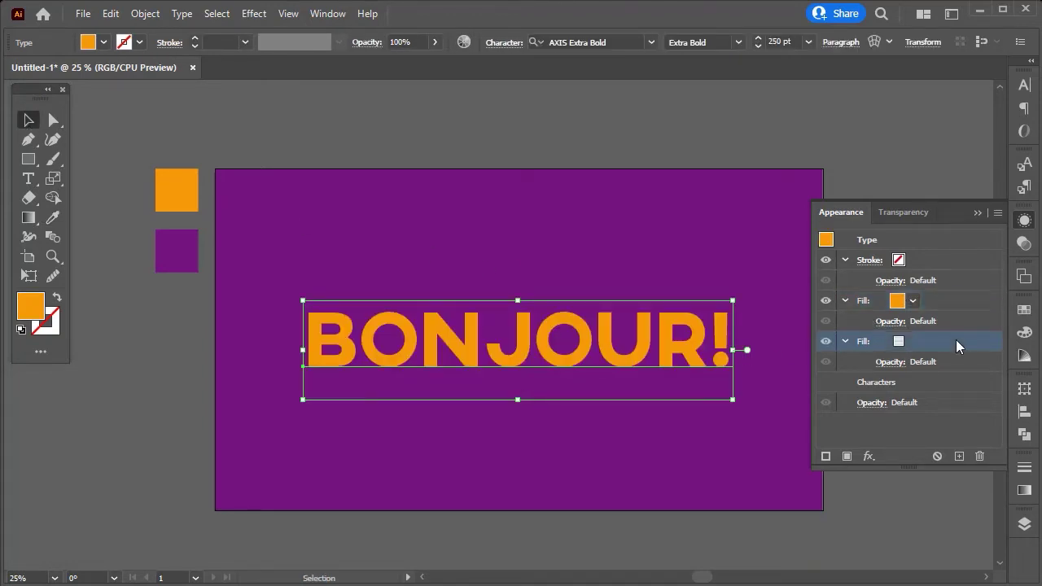
{"action": "left_click", "coordinate": [844, 342]}
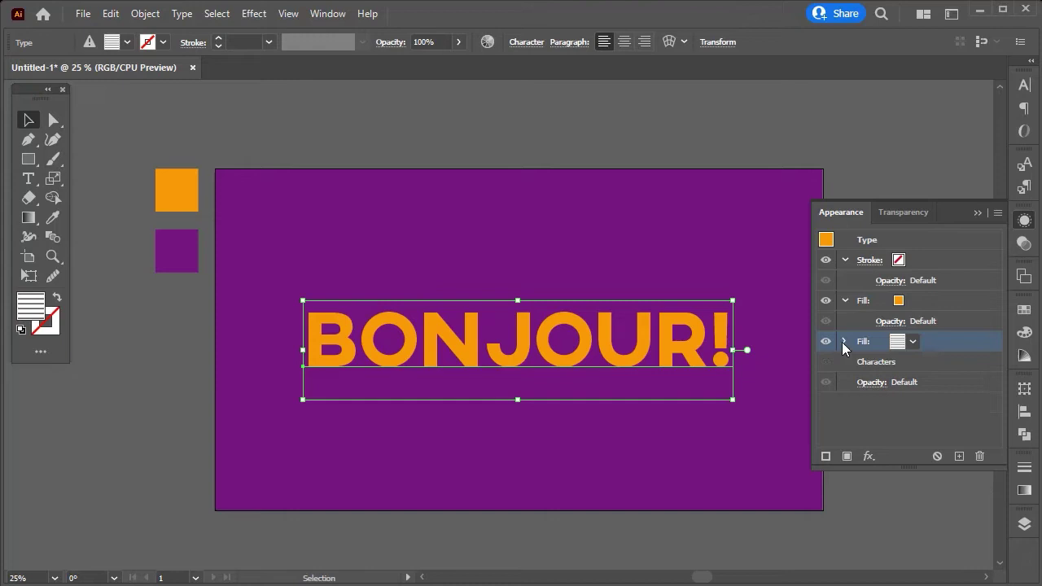
{"action": "left_click", "coordinate": [843, 342]}
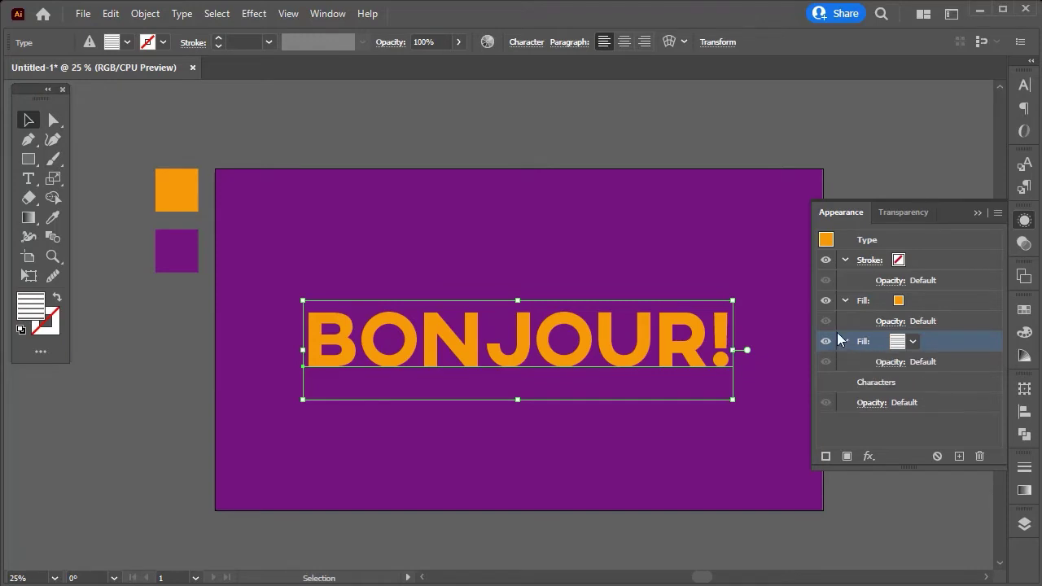
{"action": "left_click", "coordinate": [871, 461]}
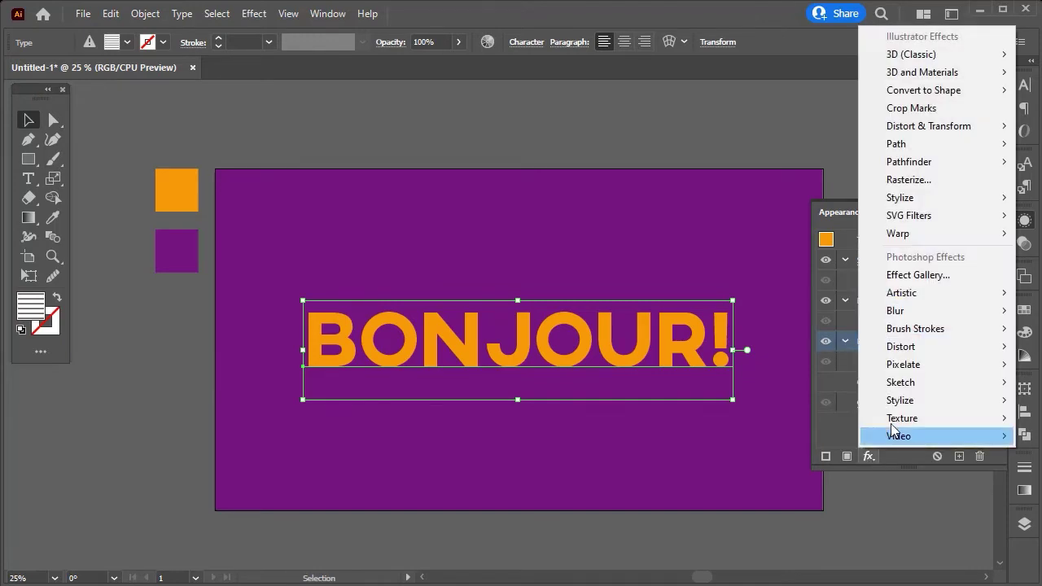
{"action": "mouse_move", "coordinate": [928, 126]}
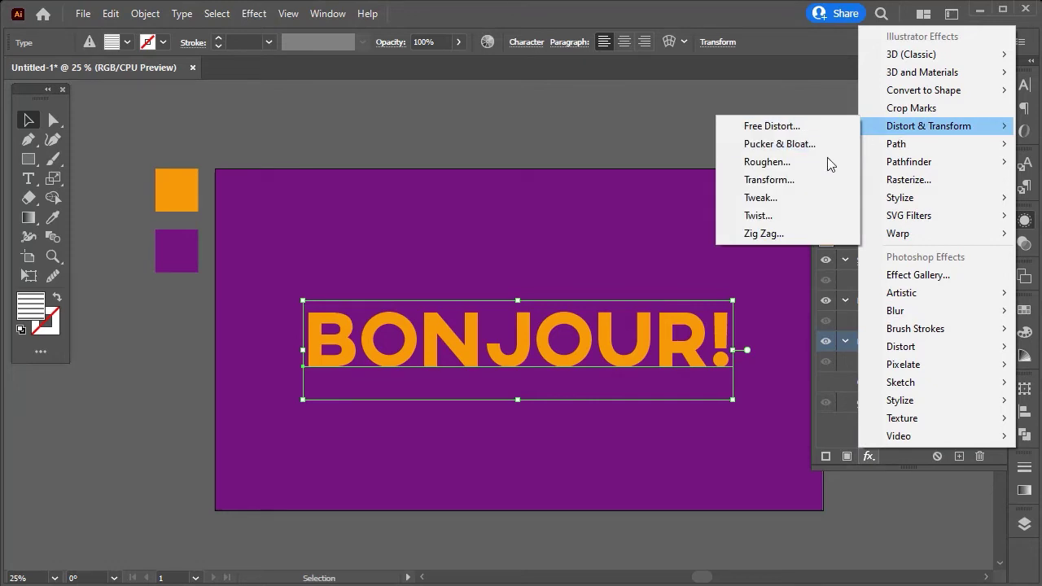
{"action": "left_click", "coordinate": [825, 179]}
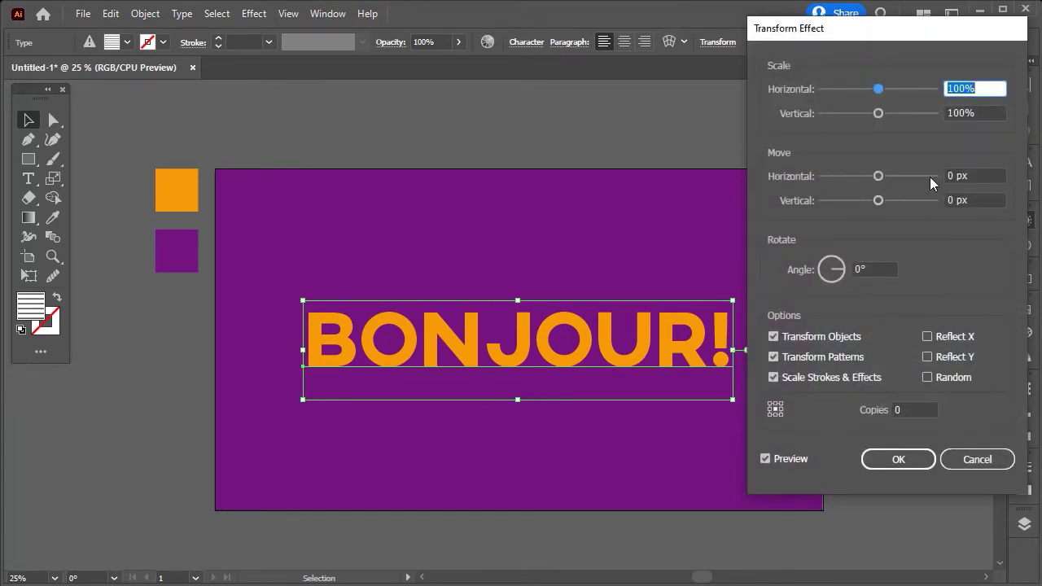
{"action": "double_click", "coordinate": [950, 175]}
{"action": "type", "text": "10"}
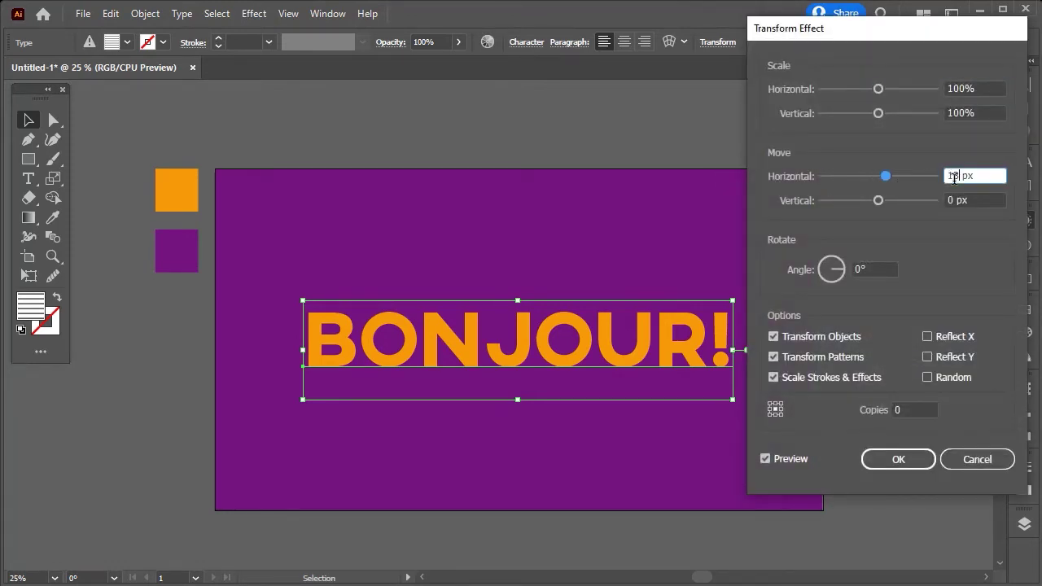
{"action": "left_click", "coordinate": [989, 201]}
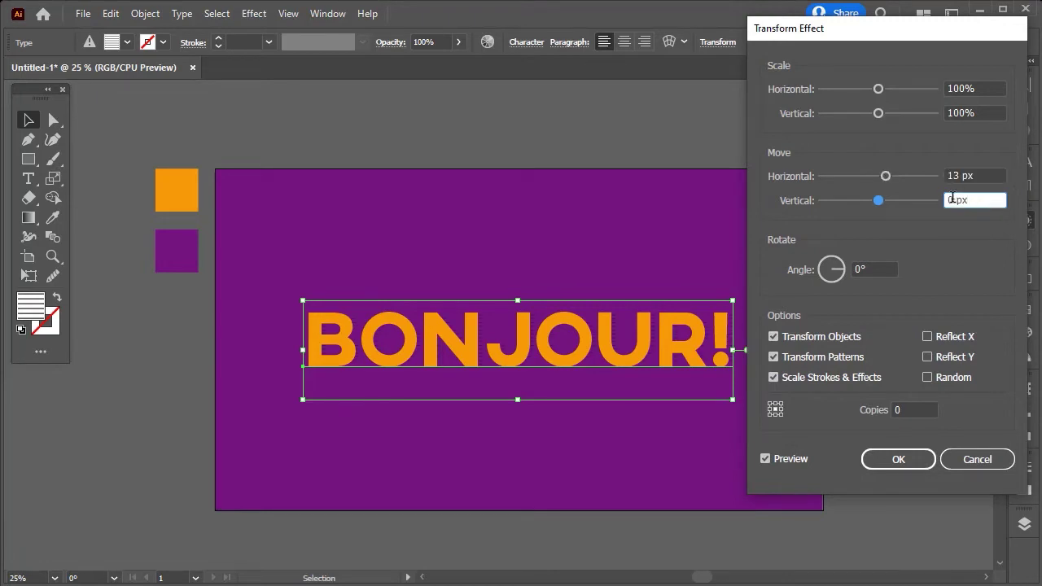
{"action": "key", "text": "Up"}
{"action": "left_click", "coordinate": [897, 465]}
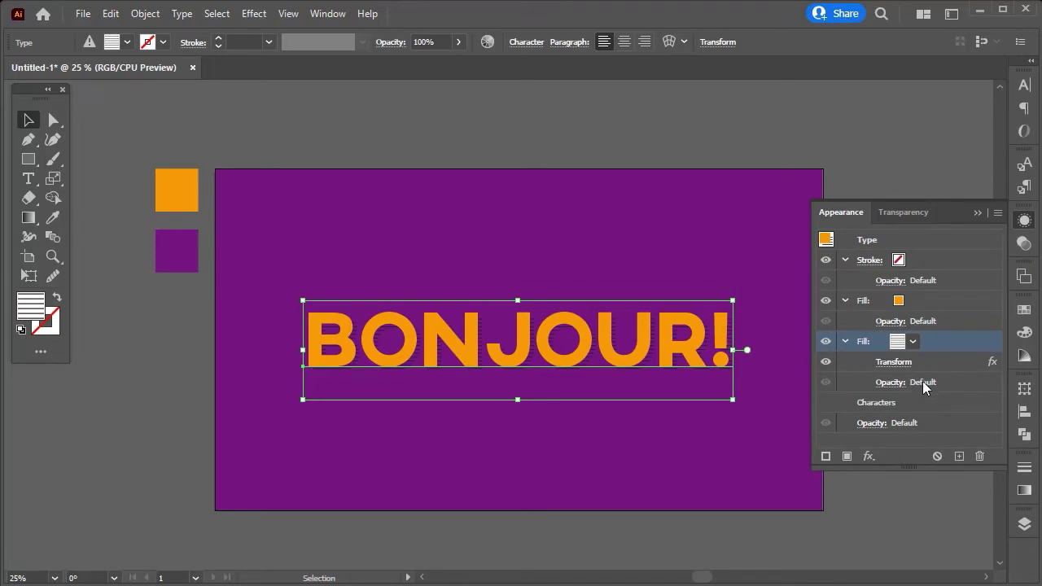
Step: Add a second Transform effect to the hatched fill with 80% horizontal and vertical scale
{"action": "left_click", "coordinate": [867, 458]}
{"action": "mouse_move", "coordinate": [927, 126]}
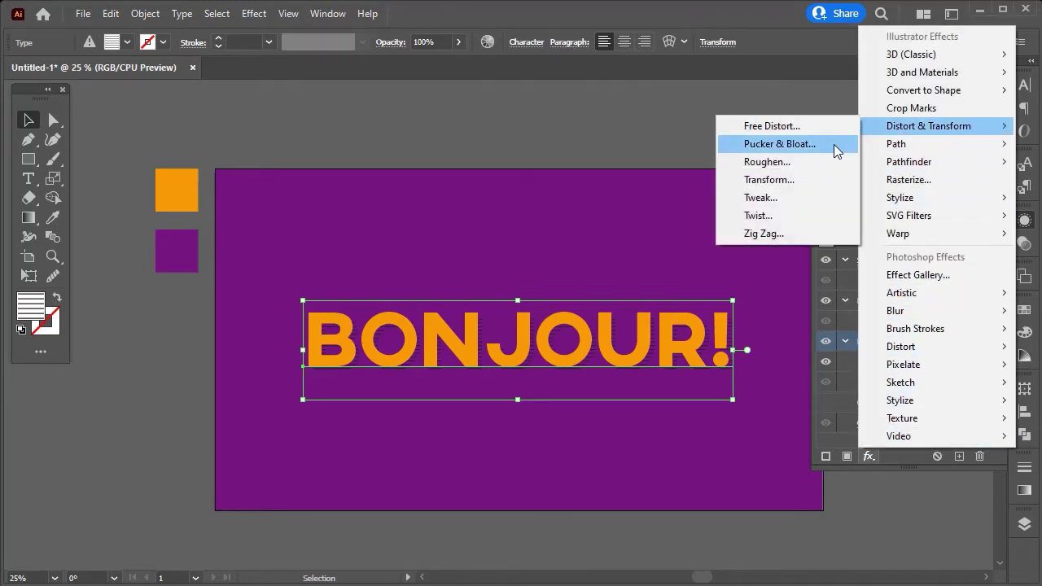
{"action": "left_click", "coordinate": [825, 173]}
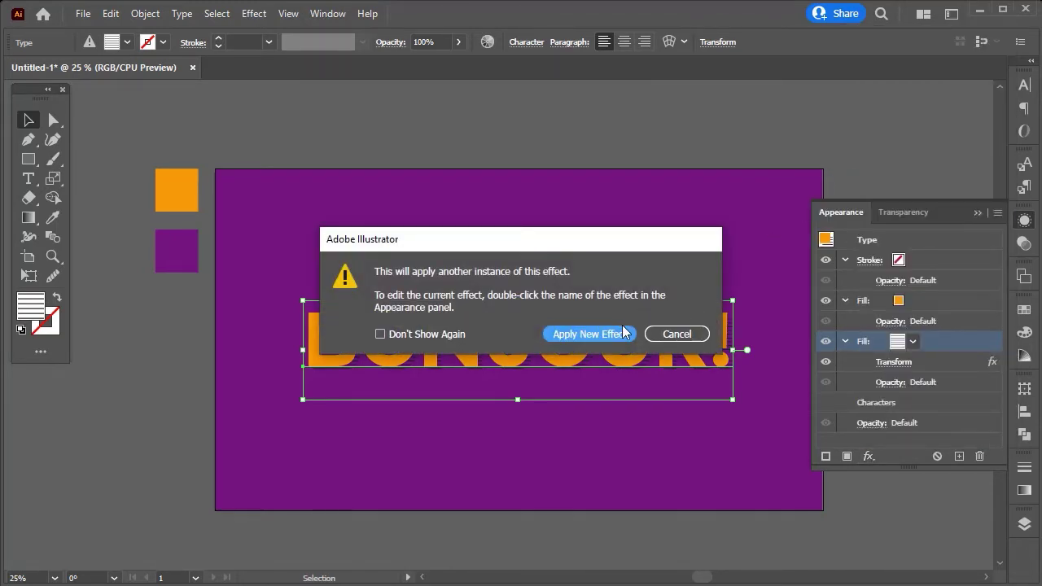
{"action": "left_click", "coordinate": [623, 333]}
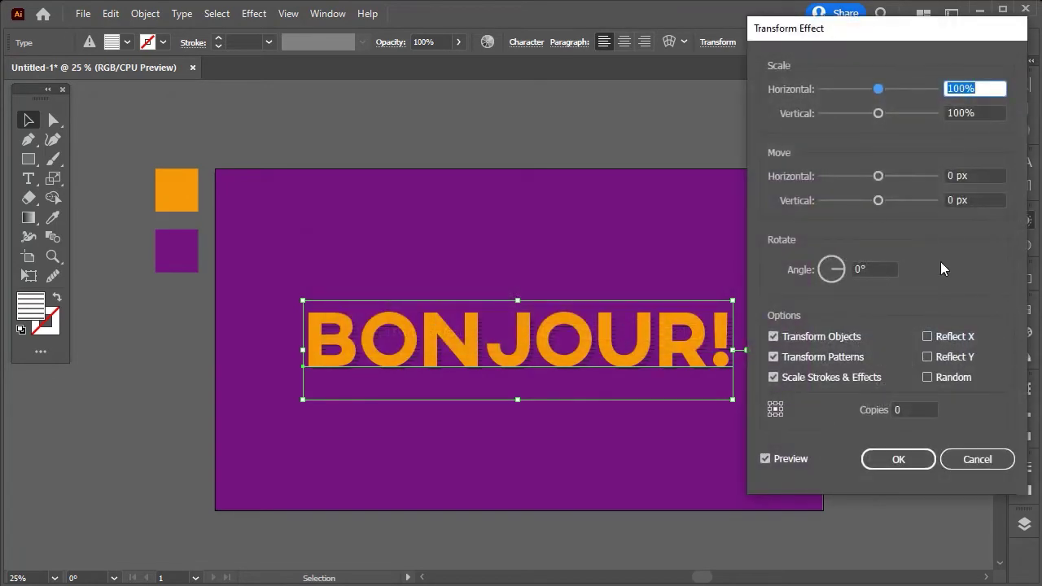
{"action": "left_click_drag", "start_coordinate": [961, 88], "coordinate": [914, 85]}
{"action": "type", "text": "80"}
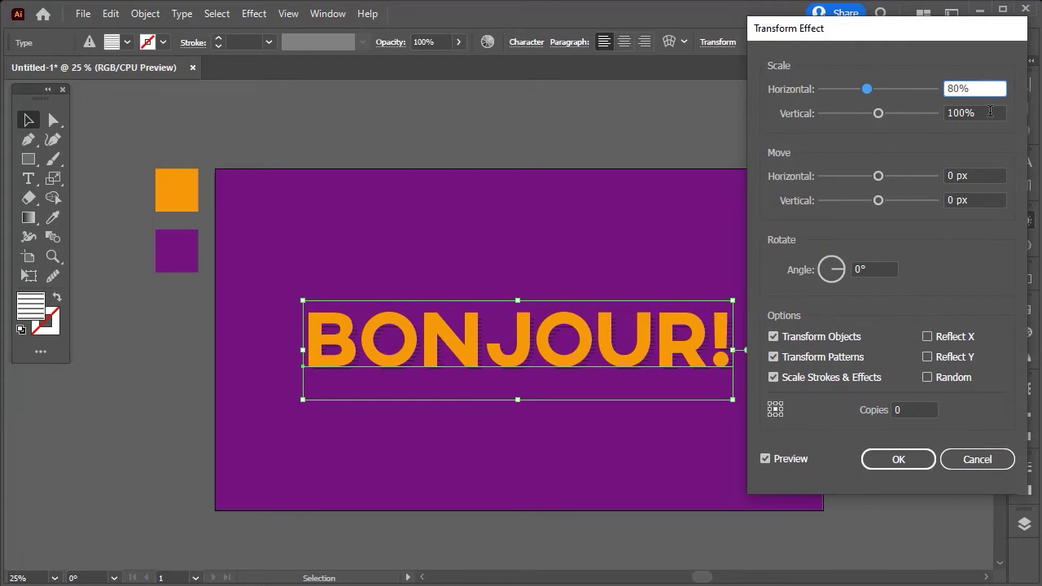
{"action": "left_click", "coordinate": [989, 111]}
{"action": "left_click_drag", "start_coordinate": [963, 111], "coordinate": [945, 112]}
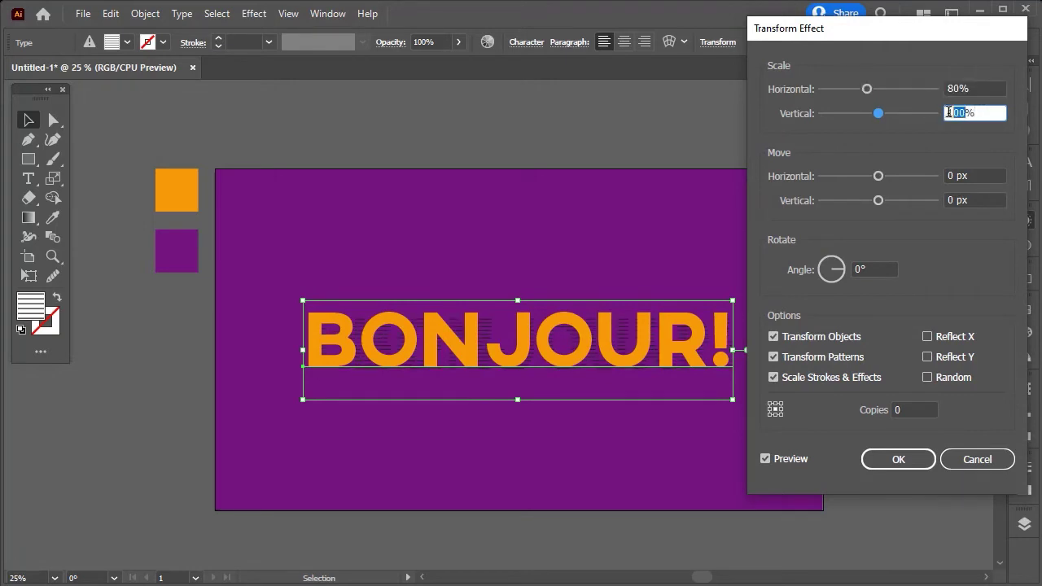
{"action": "type", "text": "80"}
{"action": "left_click", "coordinate": [982, 176]}
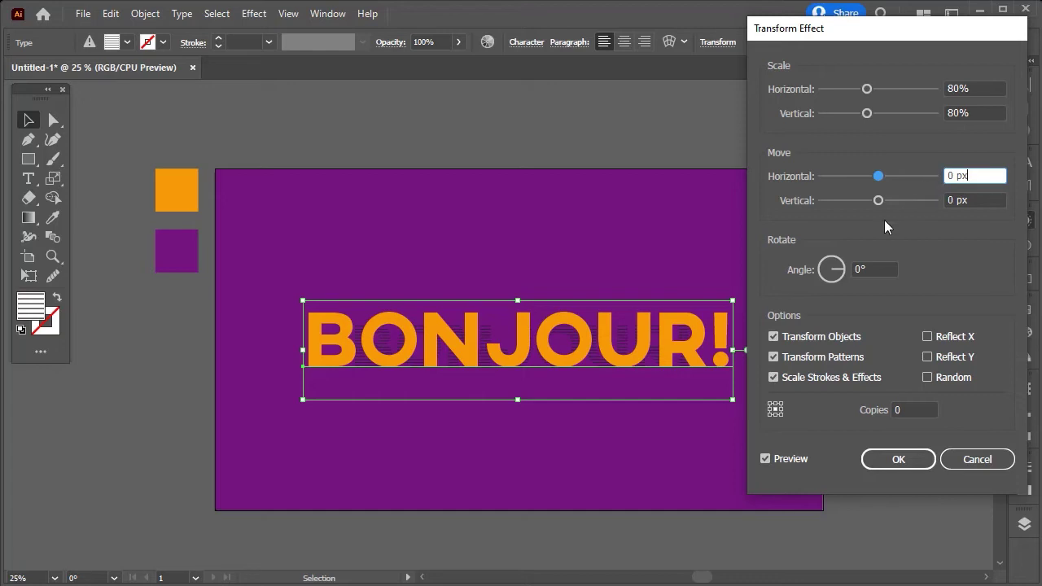
Step: Set the transform angle to -40°, limited to the pattern only, and apply it
{"action": "left_click", "coordinate": [840, 272]}
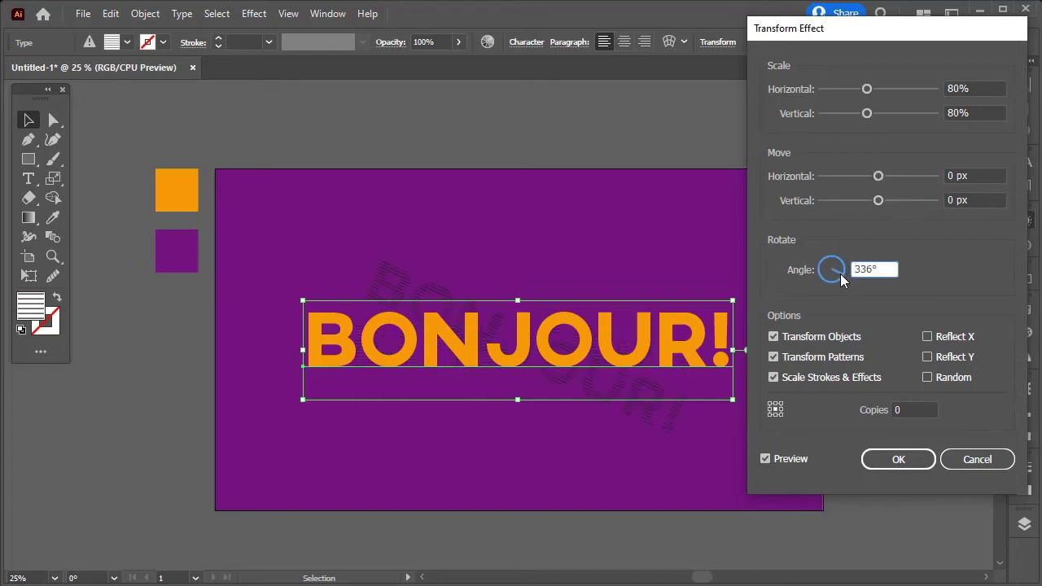
{"action": "left_click", "coordinate": [775, 336]}
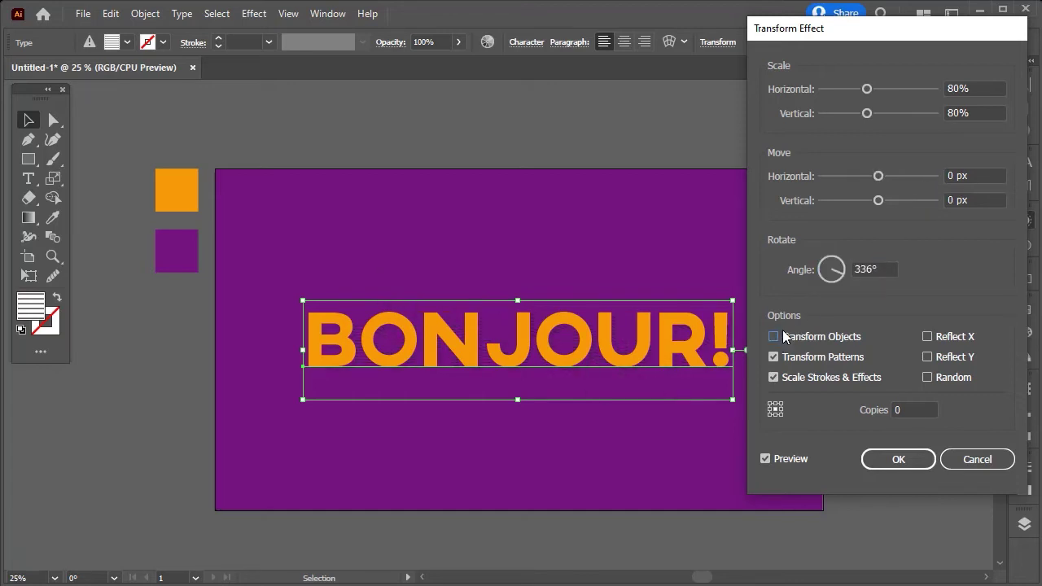
{"action": "left_click", "coordinate": [867, 268]}
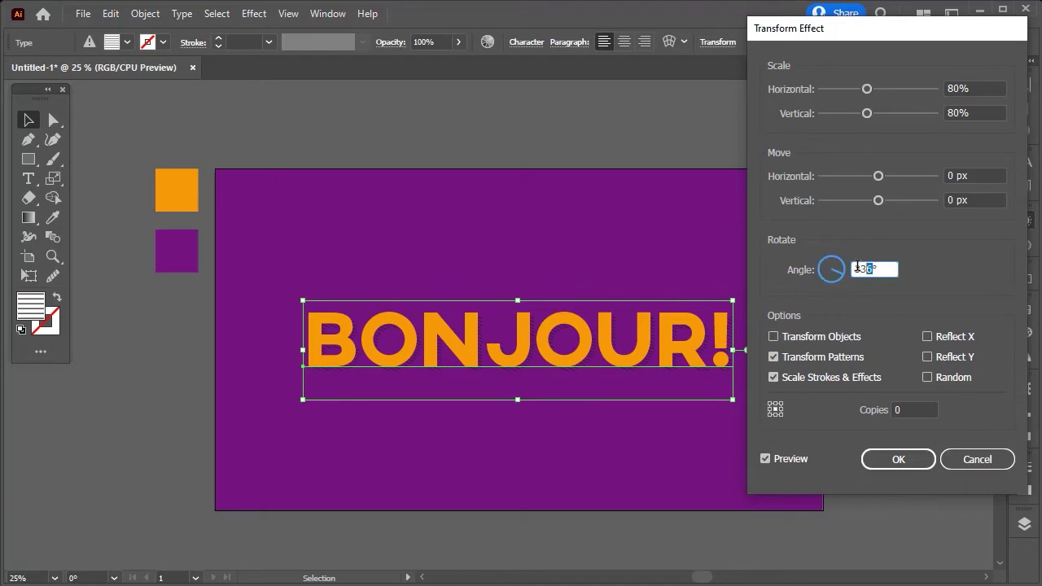
{"action": "type", "text": "4"}
{"action": "left_click", "coordinate": [975, 174]}
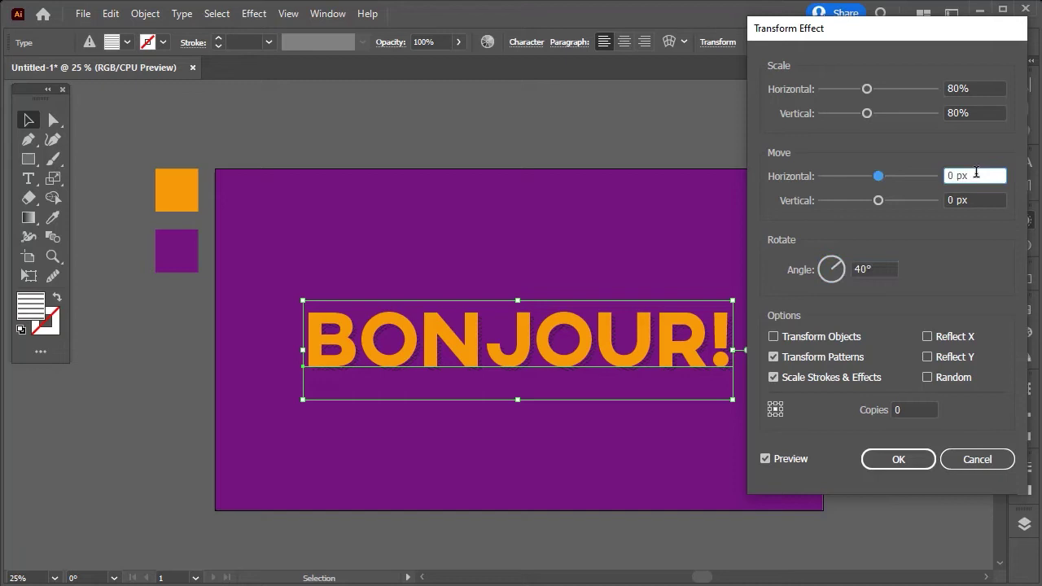
{"action": "left_click", "coordinate": [856, 268]}
{"action": "type", "text": "-"}
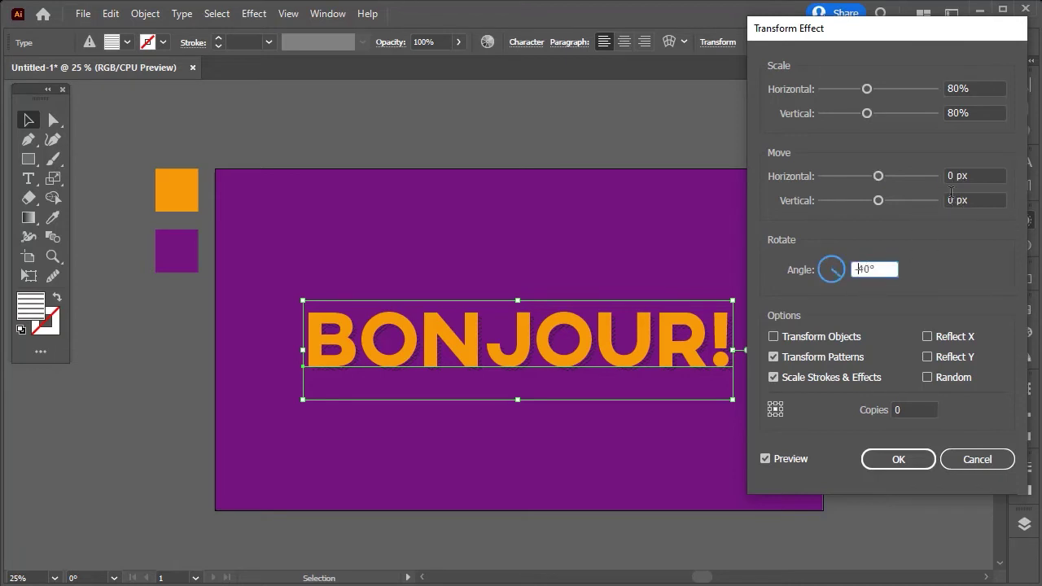
{"action": "left_click", "coordinate": [980, 174]}
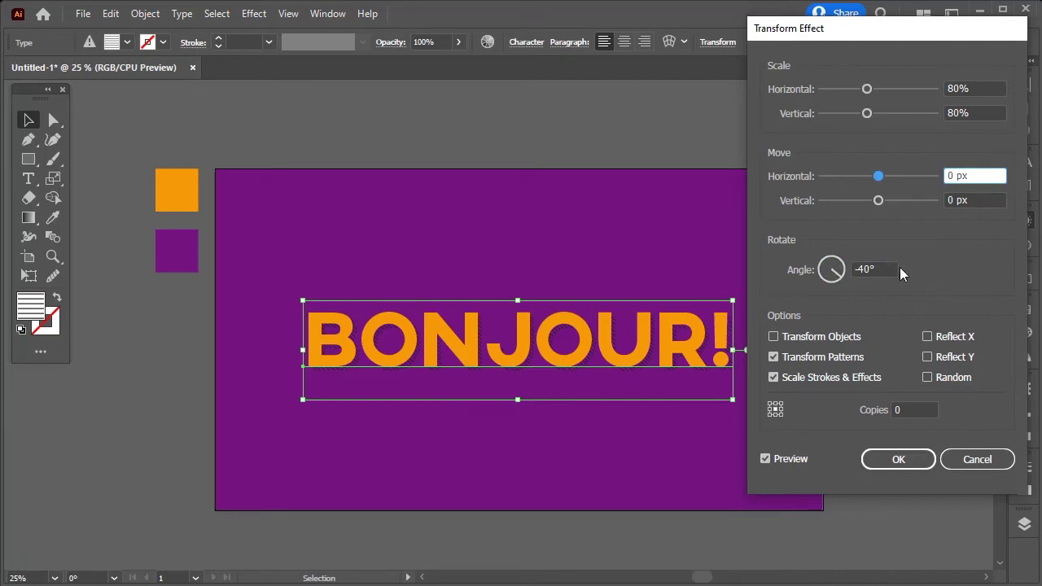
{"action": "left_click", "coordinate": [774, 336]}
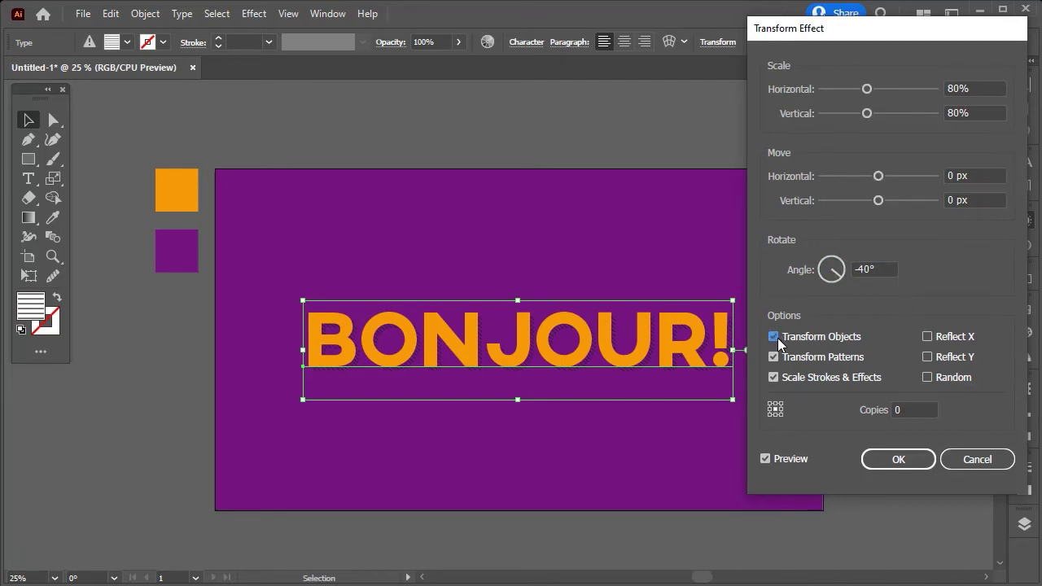
{"action": "left_click", "coordinate": [774, 336]}
{"action": "left_click", "coordinate": [915, 460]}
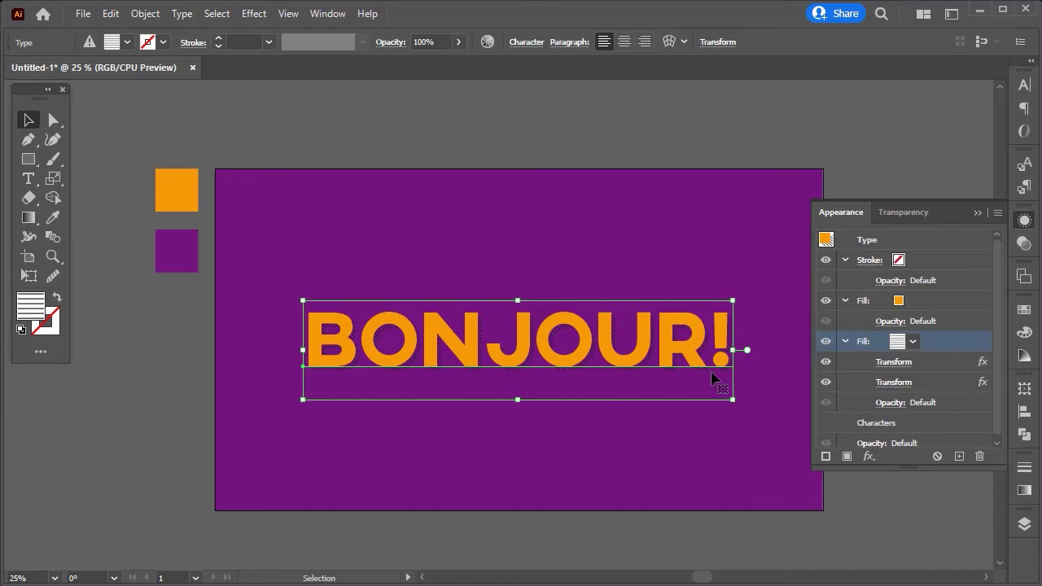
Step: Zoom in and bring up the swatch choices for the hatched fill
{"action": "key", "text": "ctrl+plus"}
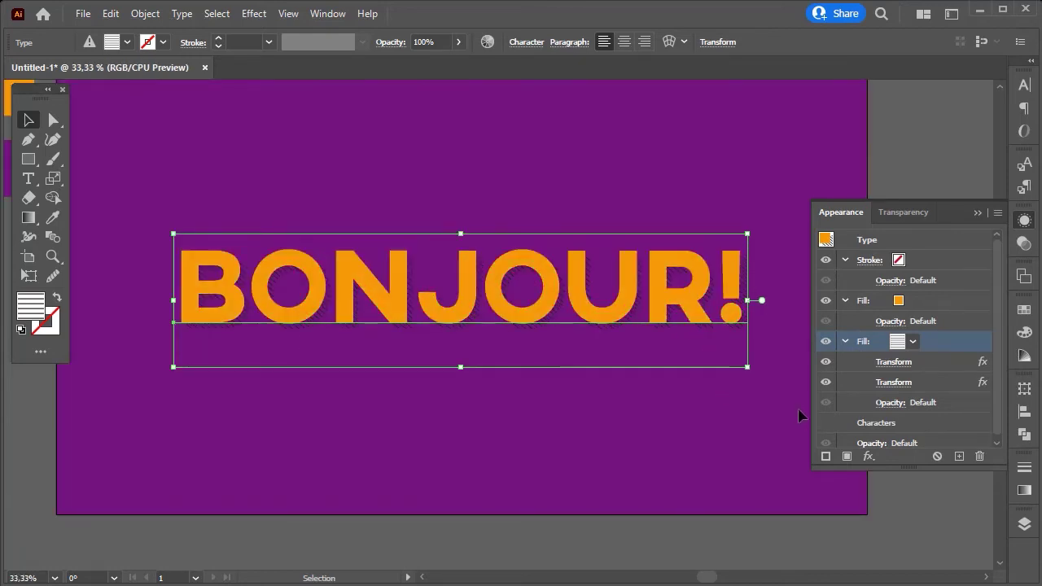
{"action": "left_click", "coordinate": [942, 364]}
{"action": "left_click", "coordinate": [943, 381]}
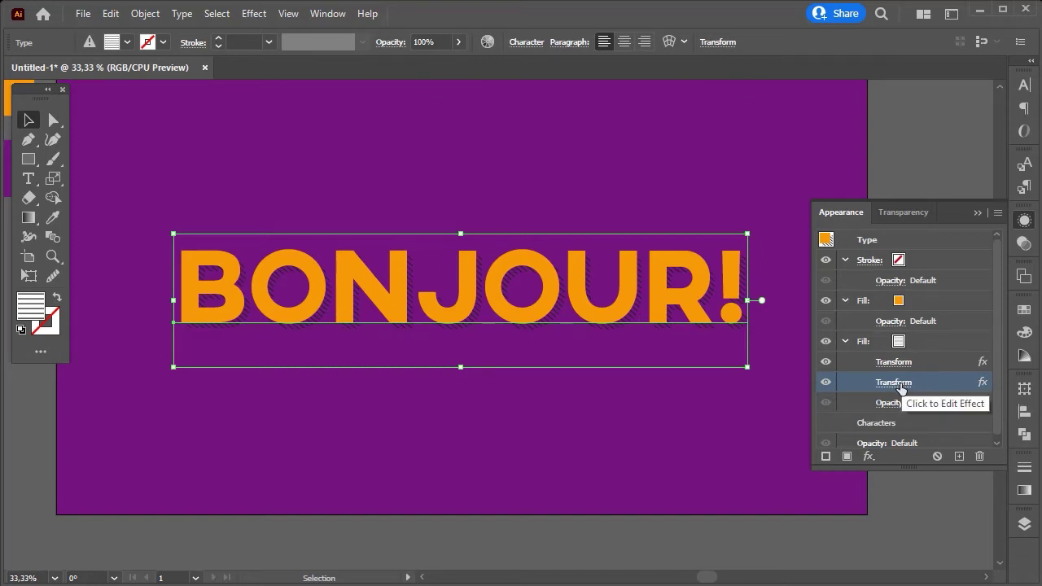
{"action": "left_click", "coordinate": [916, 341]}
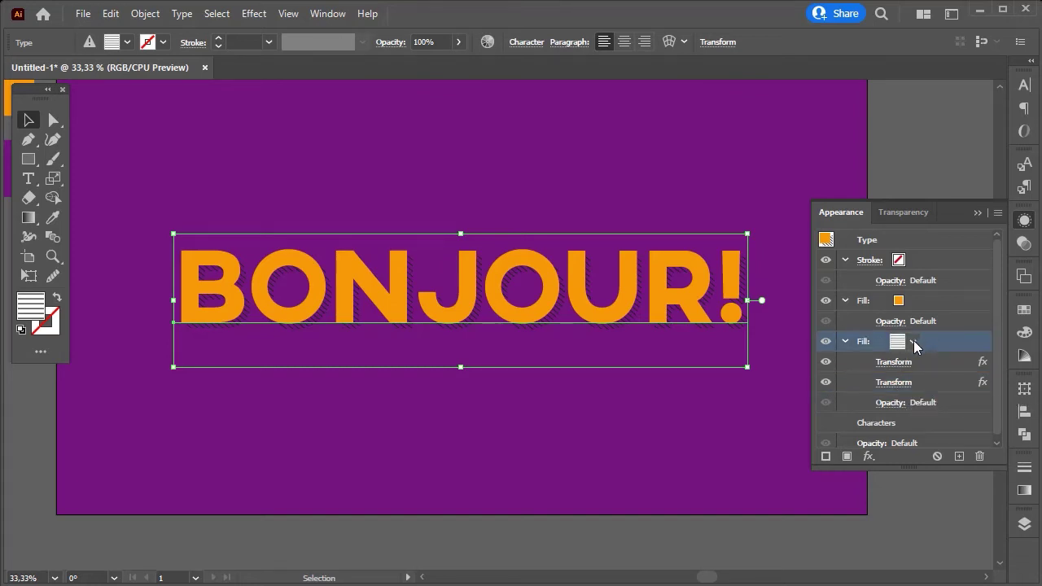
{"action": "left_click", "coordinate": [912, 341]}
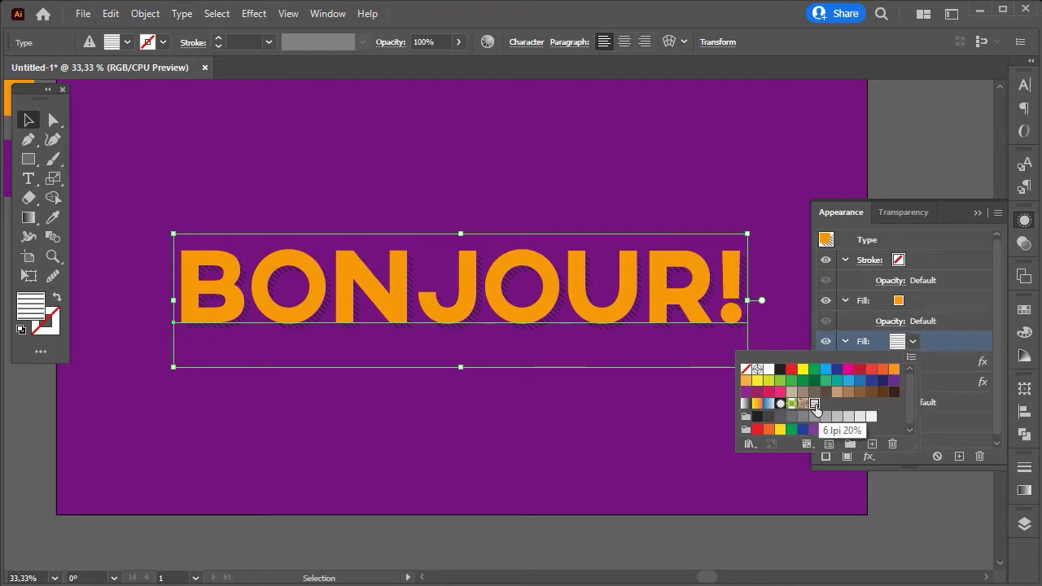
Step: Edit the 6 lpi 20% pattern so its lines are white, then exit pattern editing
{"action": "double_click", "coordinate": [814, 403]}
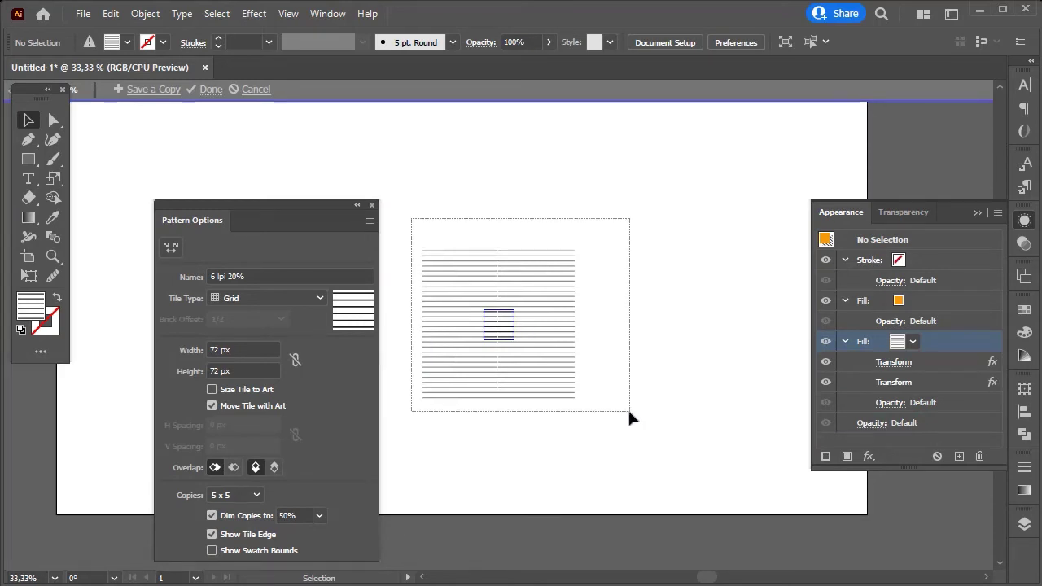
{"action": "left_click_drag", "start_coordinate": [421, 239], "coordinate": [627, 408]}
{"action": "left_click", "coordinate": [139, 42]}
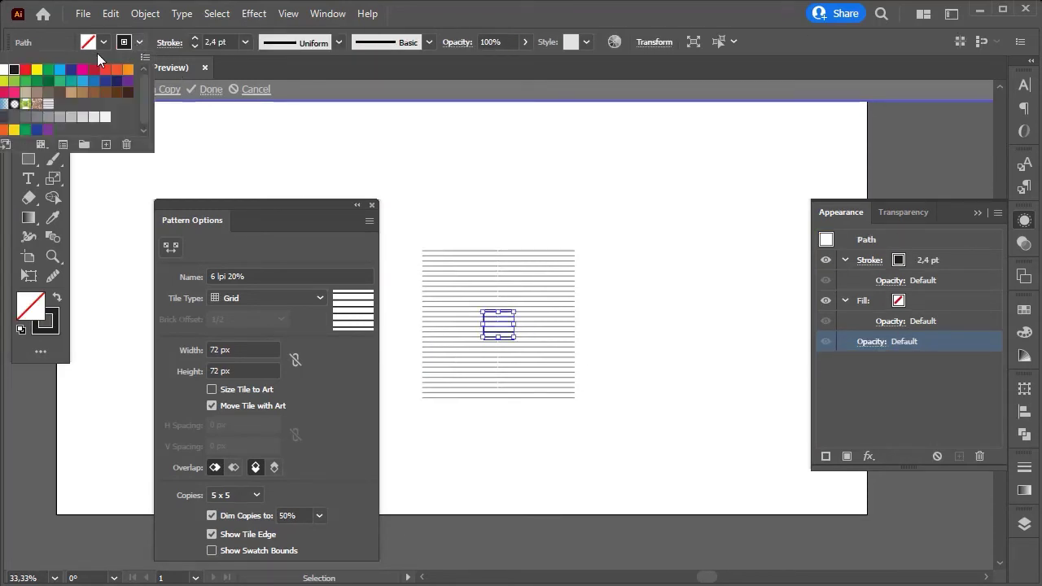
{"action": "left_click", "coordinate": [4, 73]}
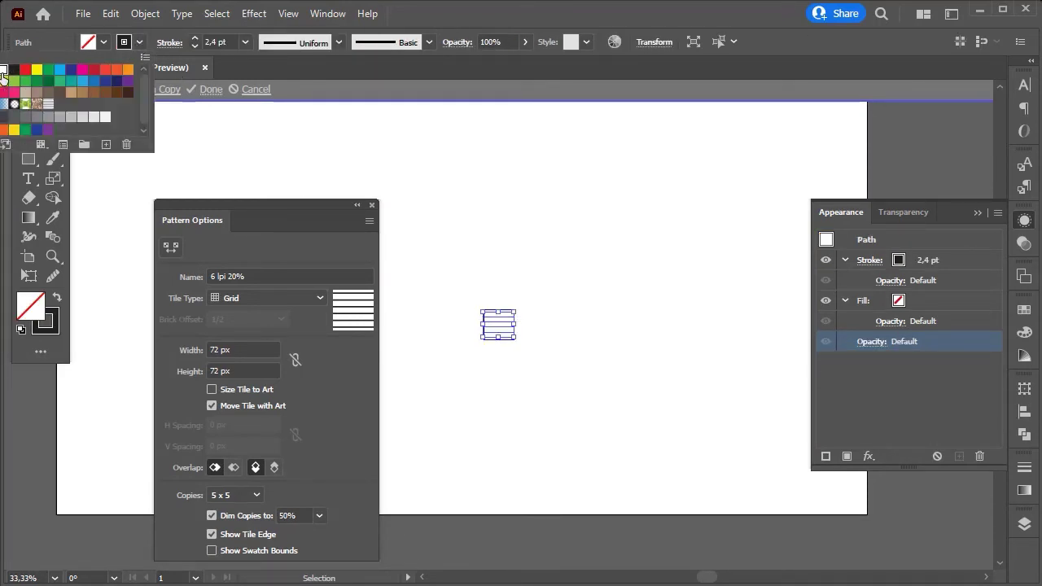
{"action": "left_click", "coordinate": [281, 143]}
{"action": "left_click", "coordinate": [372, 205]}
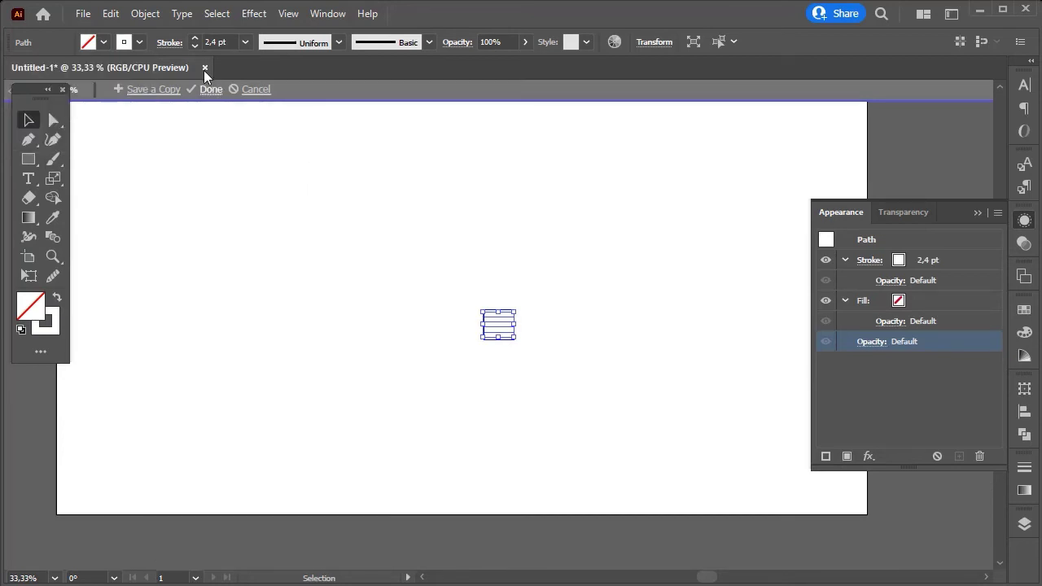
{"action": "left_click", "coordinate": [294, 91]}
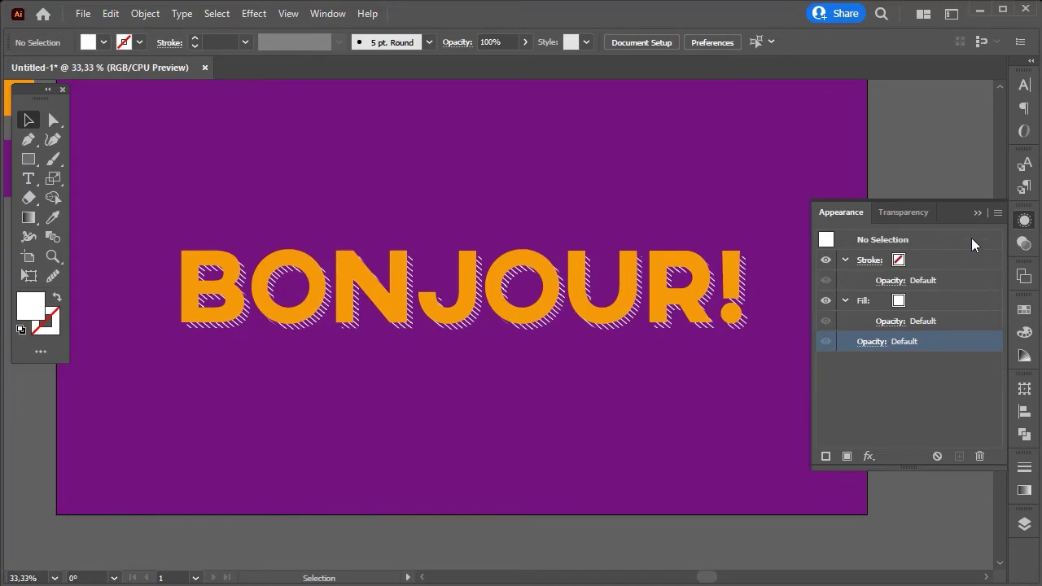
Step: Select the BONJOUR! text and its orange fill entry in the appearance list
{"action": "left_click", "coordinate": [947, 379]}
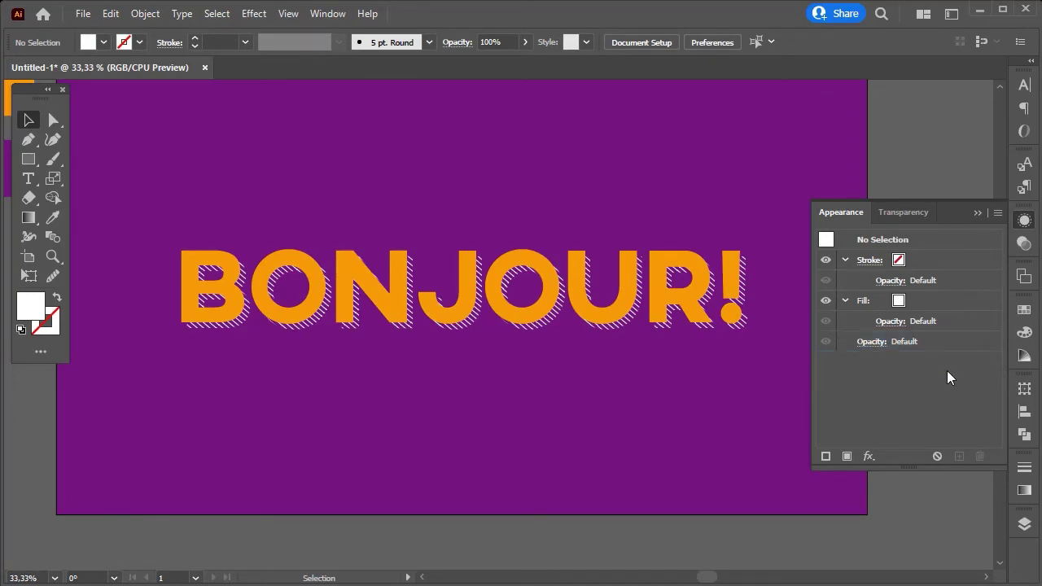
{"action": "key", "text": "ctrl+a"}
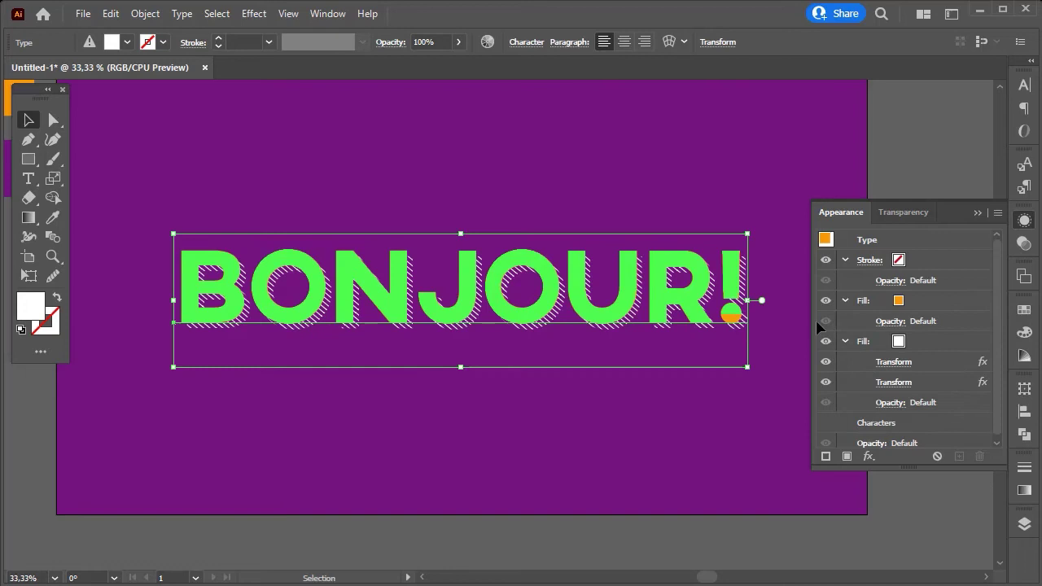
{"action": "left_click", "coordinate": [950, 301]}
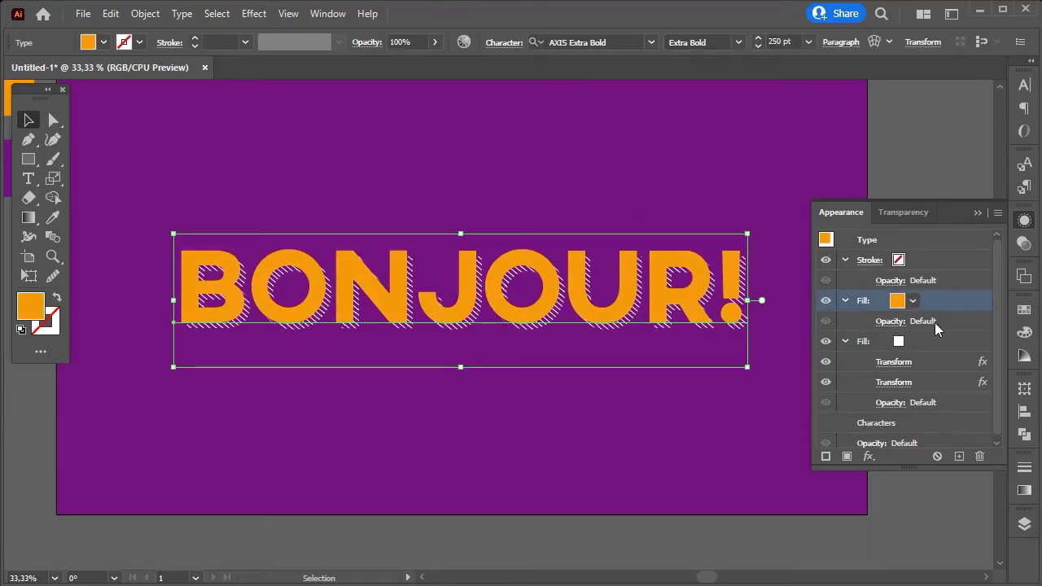
{"action": "scroll", "coordinate": [759, 324], "scroll_direction": "down", "scroll_amount": 1}
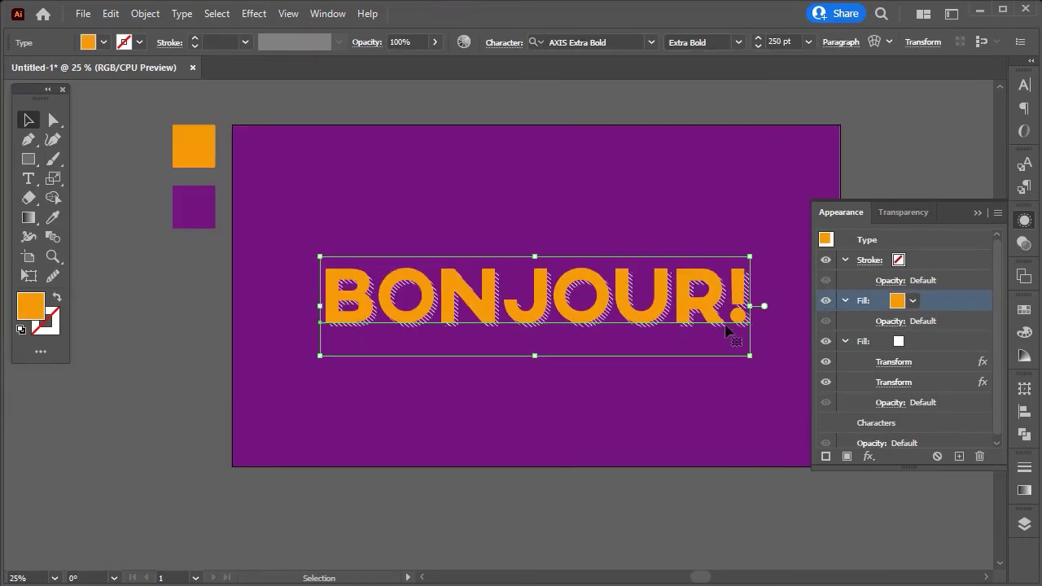
Step: Check the purple reference square's fill colour (#72147E) without changing it, then reselect BONJOUR!
{"action": "left_click", "coordinate": [210, 225]}
{"action": "double_click", "coordinate": [34, 307]}
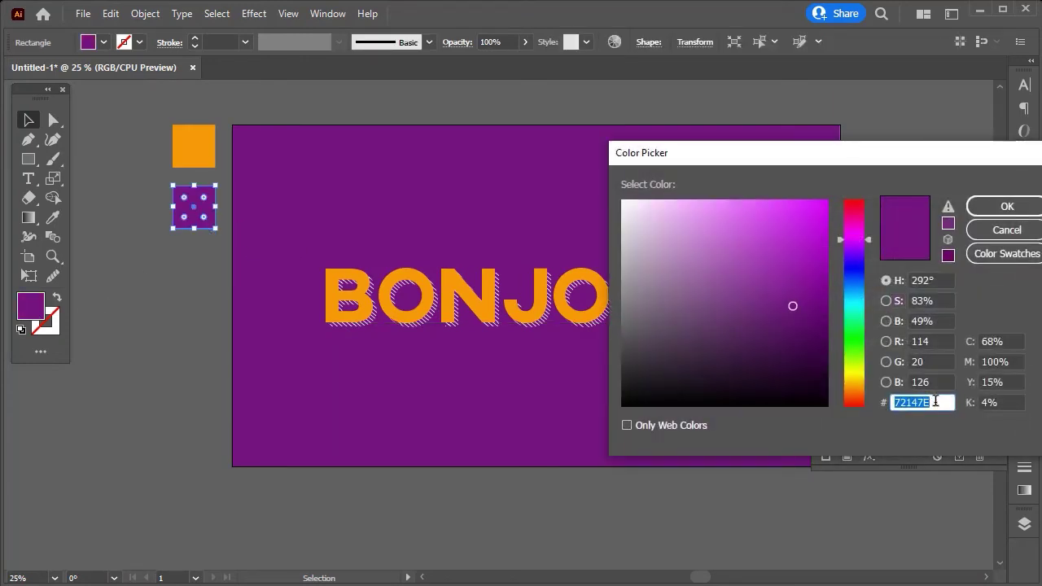
{"action": "left_click", "coordinate": [1005, 207]}
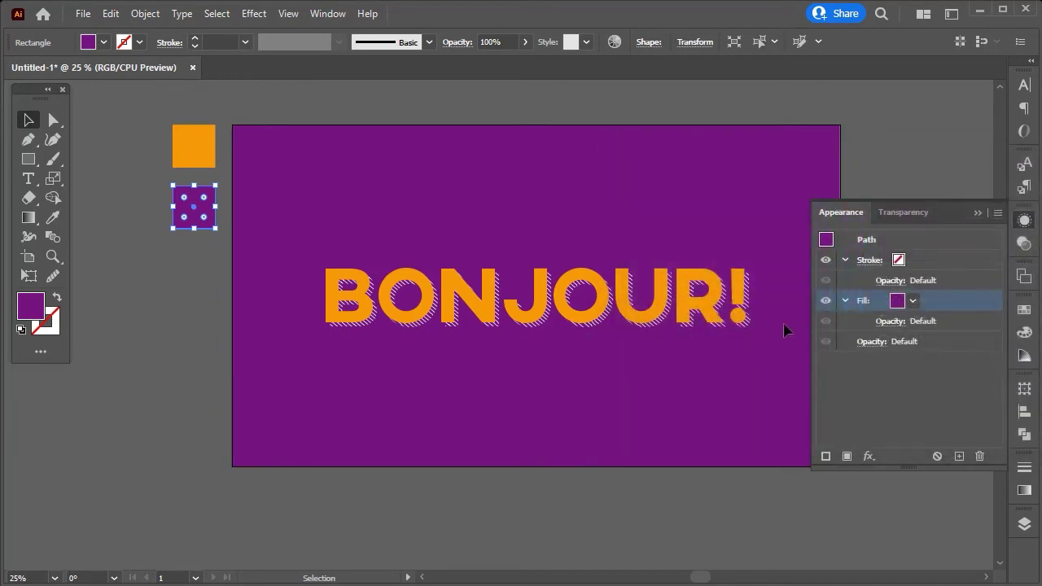
{"action": "left_click", "coordinate": [537, 297]}
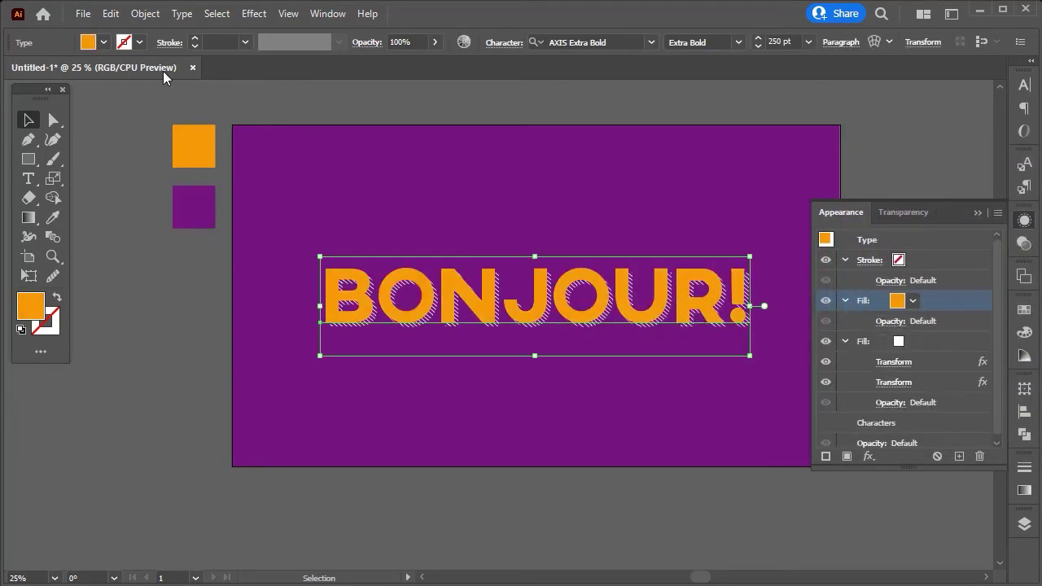
{"action": "left_click", "coordinate": [1024, 310]}
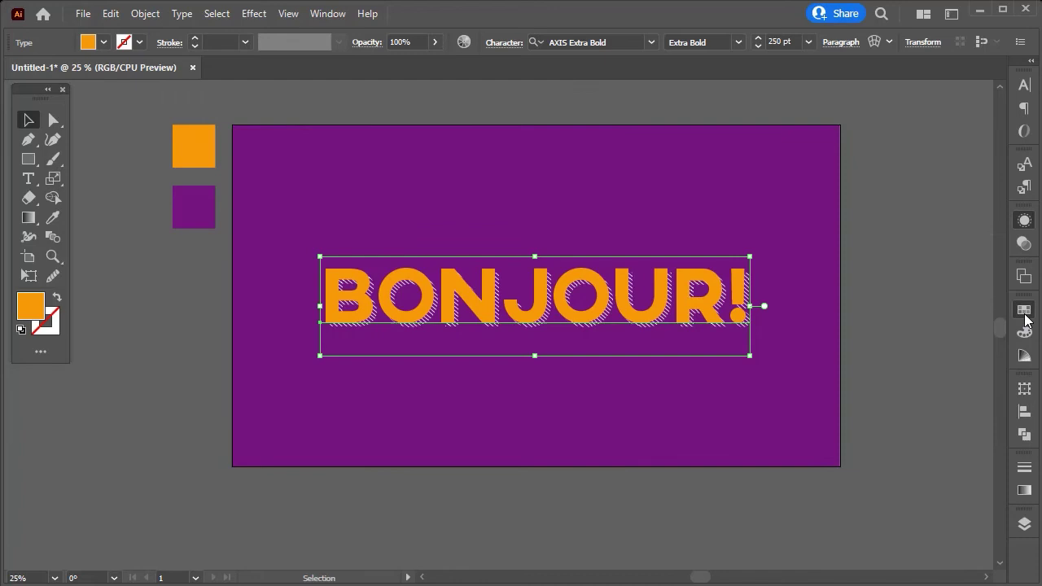
Step: Give the BONJOUR! text a 4 pt stroke coloured #72147E
{"action": "left_click", "coordinate": [830, 337]}
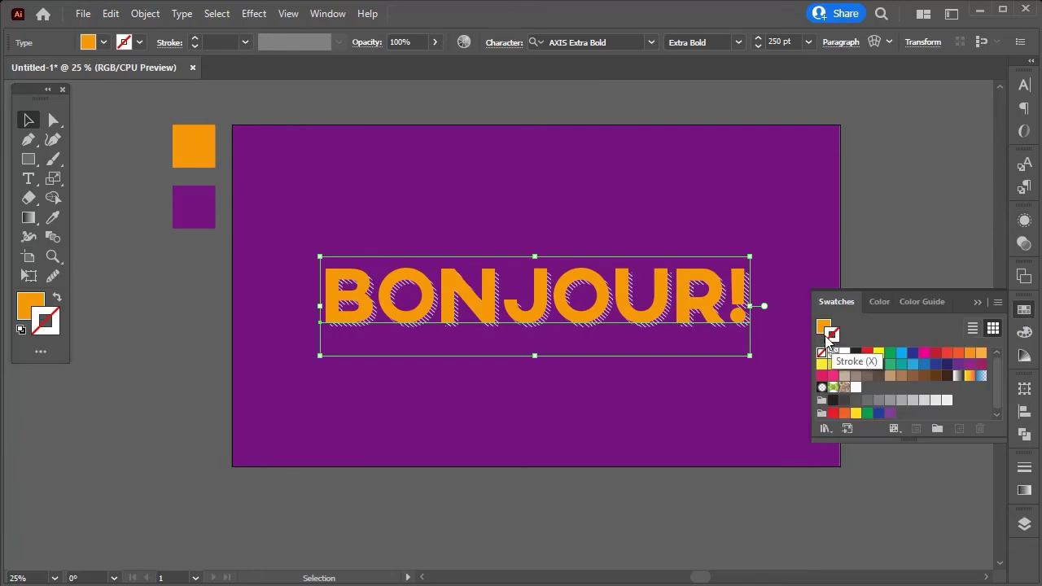
{"action": "left_click", "coordinate": [844, 353]}
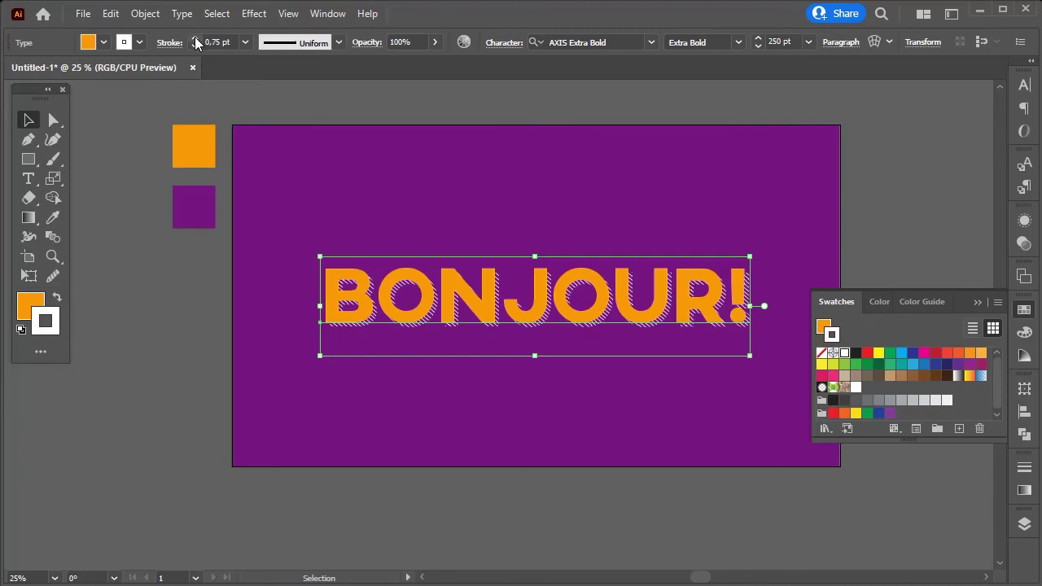
{"action": "left_click", "coordinate": [194, 38]}
{"action": "left_click", "coordinate": [194, 37]}
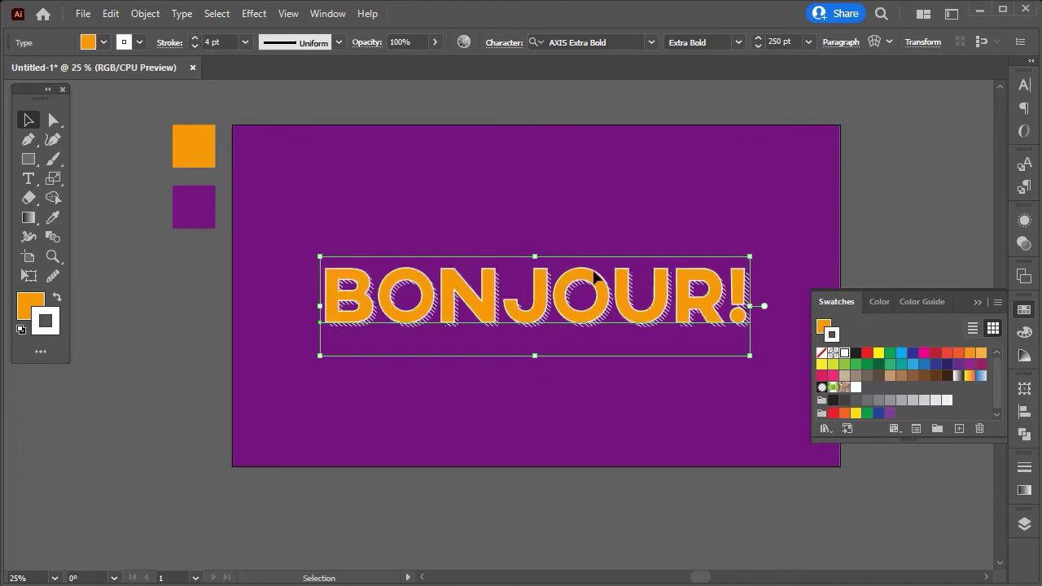
{"action": "double_click", "coordinate": [831, 334]}
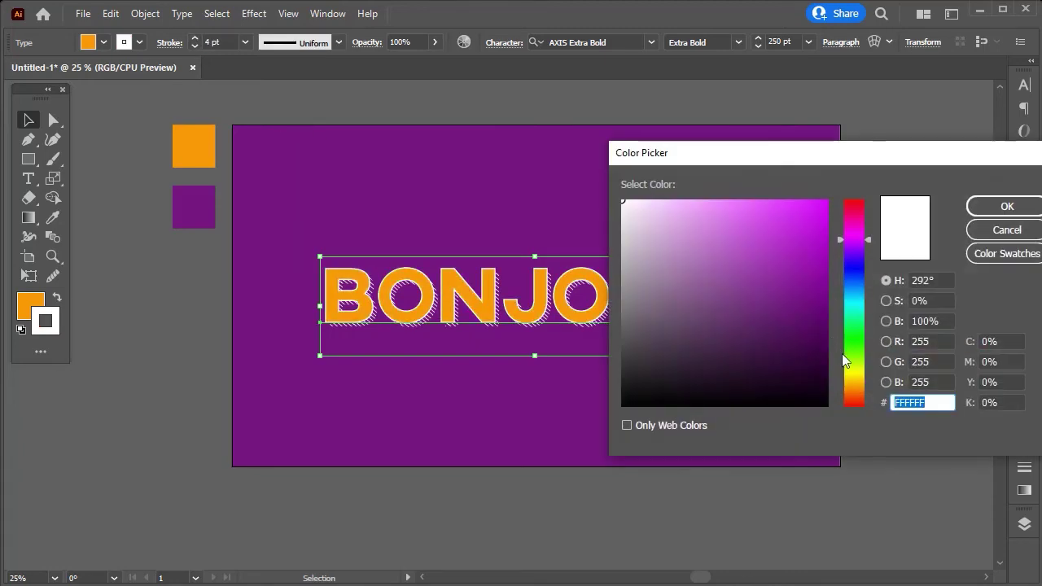
{"action": "type", "text": "72147E"}
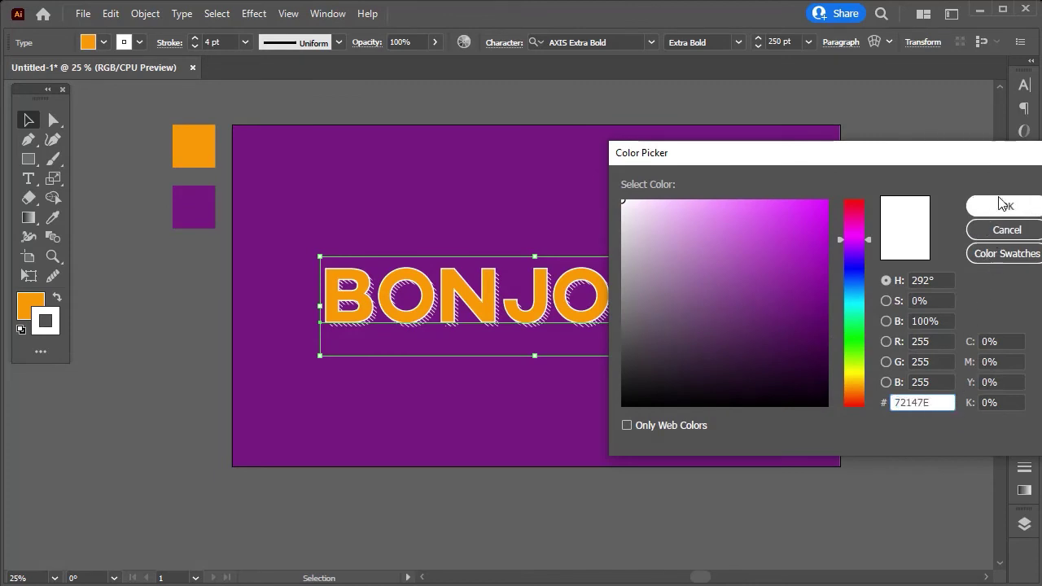
{"action": "left_click", "coordinate": [998, 199]}
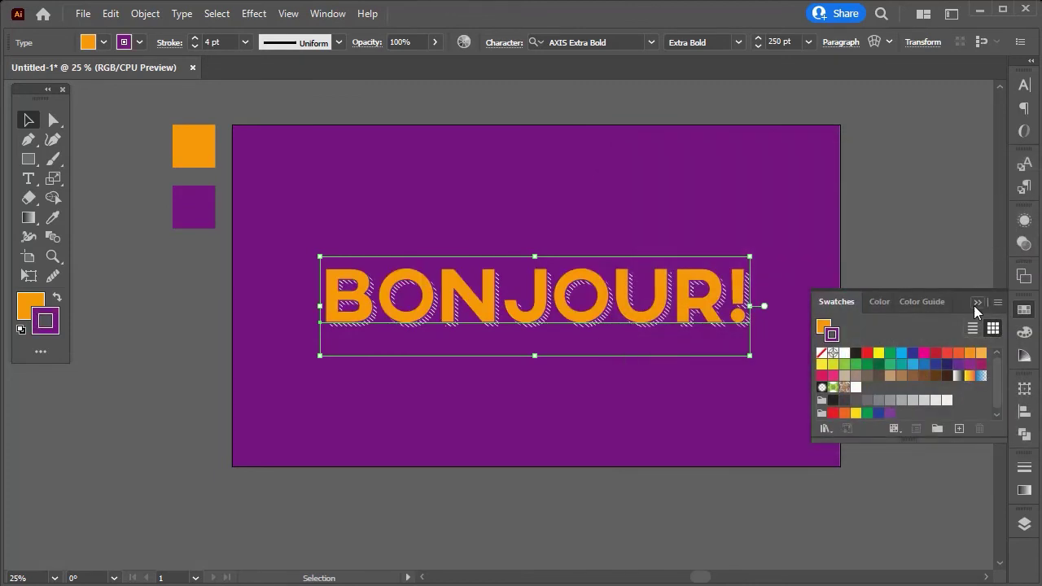
{"action": "double_click", "coordinate": [971, 306]}
{"action": "left_click", "coordinate": [872, 360]}
{"action": "scroll", "coordinate": [872, 360], "scroll_direction": "up", "scroll_amount": 2}
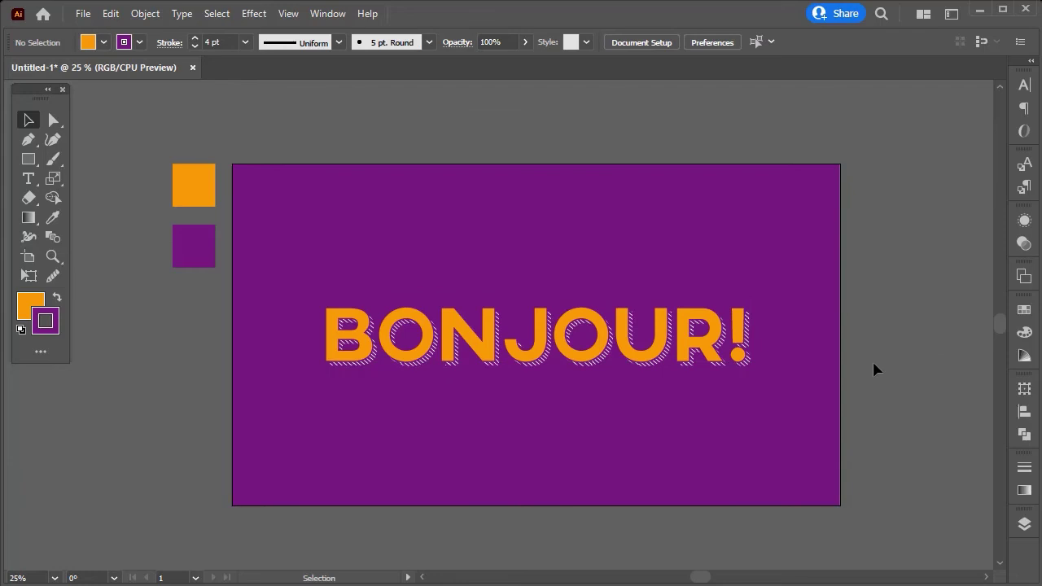
Step: Copy BONJOUR!, paste it in place, and move the copy up above the original
{"action": "scroll", "coordinate": [873, 361], "scroll_direction": "down", "scroll_amount": 1}
{"action": "left_click", "coordinate": [657, 357]}
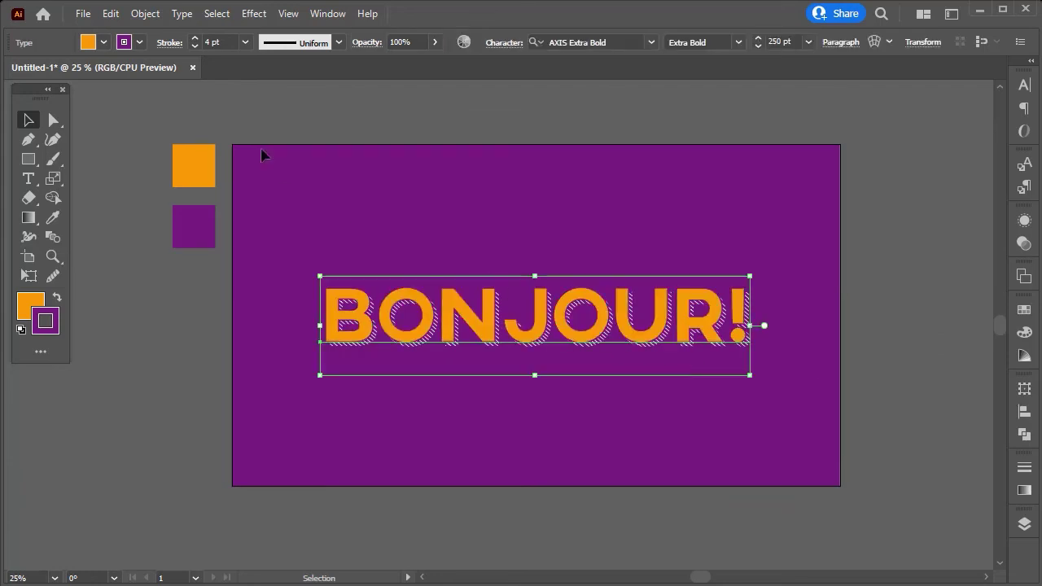
{"action": "left_click", "coordinate": [108, 15]}
{"action": "left_click", "coordinate": [134, 92]}
{"action": "left_click", "coordinate": [121, 17]}
{"action": "left_click", "coordinate": [157, 163]}
{"action": "left_click_drag", "start_coordinate": [485, 323], "coordinate": [483, 271]}
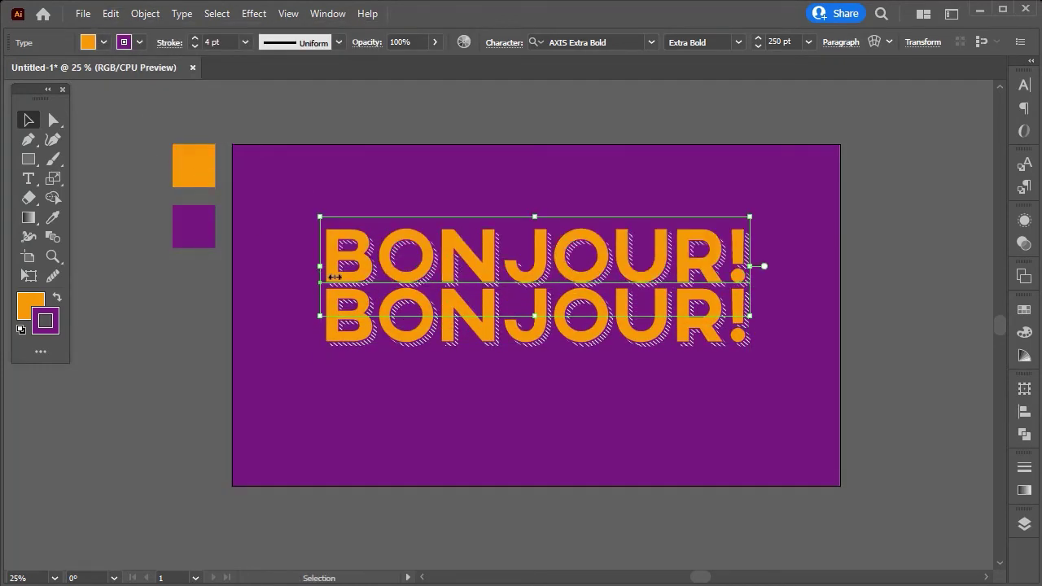
Step: Copy the lower BONJOUR! line, paste it in place, and move it down below the others
{"action": "left_click", "coordinate": [334, 303]}
{"action": "left_click", "coordinate": [108, 16]}
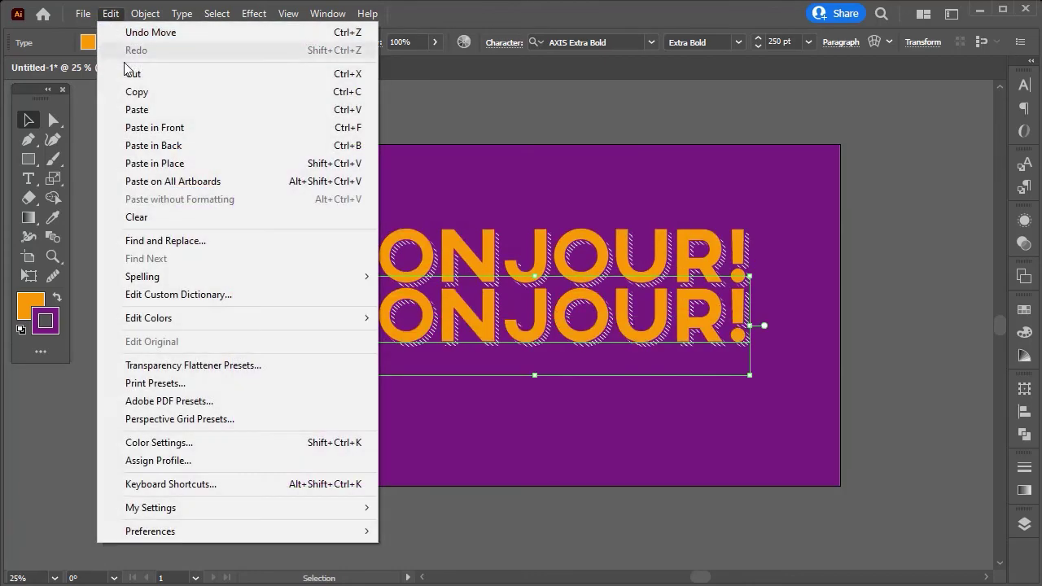
{"action": "left_click", "coordinate": [137, 91]}
{"action": "left_click", "coordinate": [111, 14]}
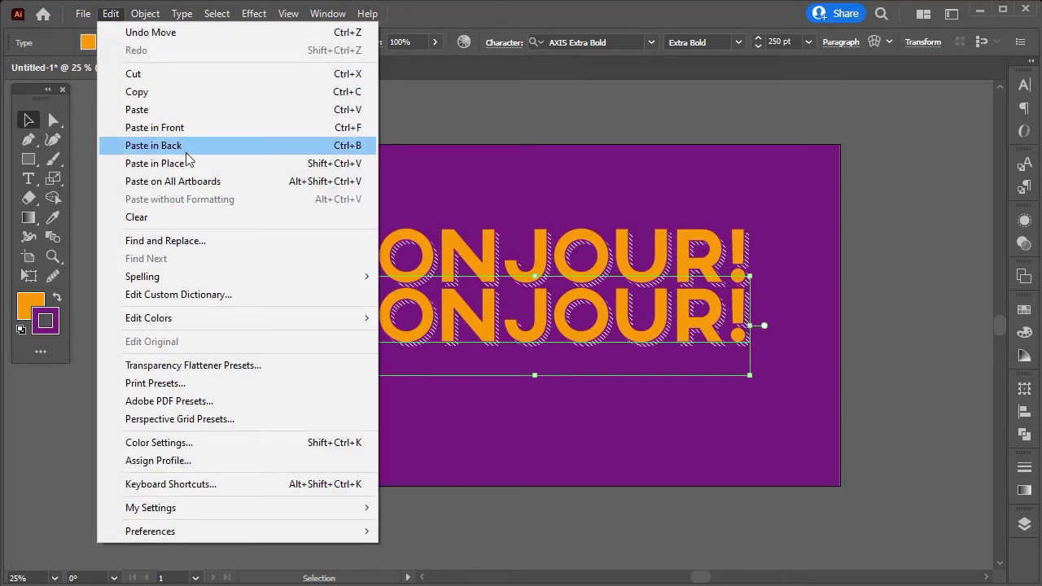
{"action": "left_click", "coordinate": [189, 163]}
{"action": "left_click_drag", "start_coordinate": [484, 333], "coordinate": [491, 396]}
{"action": "left_click", "coordinate": [872, 365]}
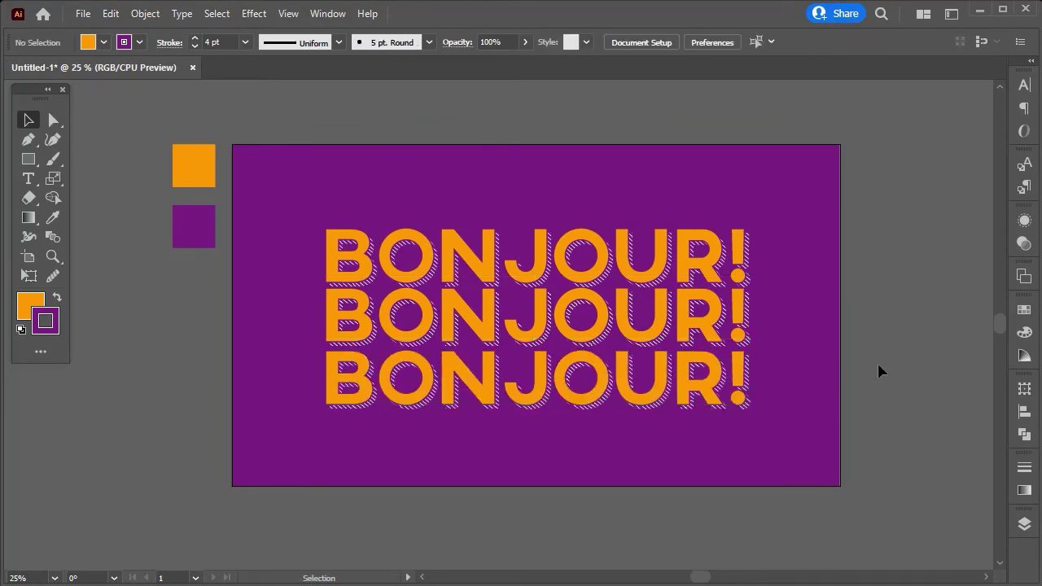
{"action": "scroll", "coordinate": [878, 361], "scroll_direction": "up", "scroll_amount": 1}
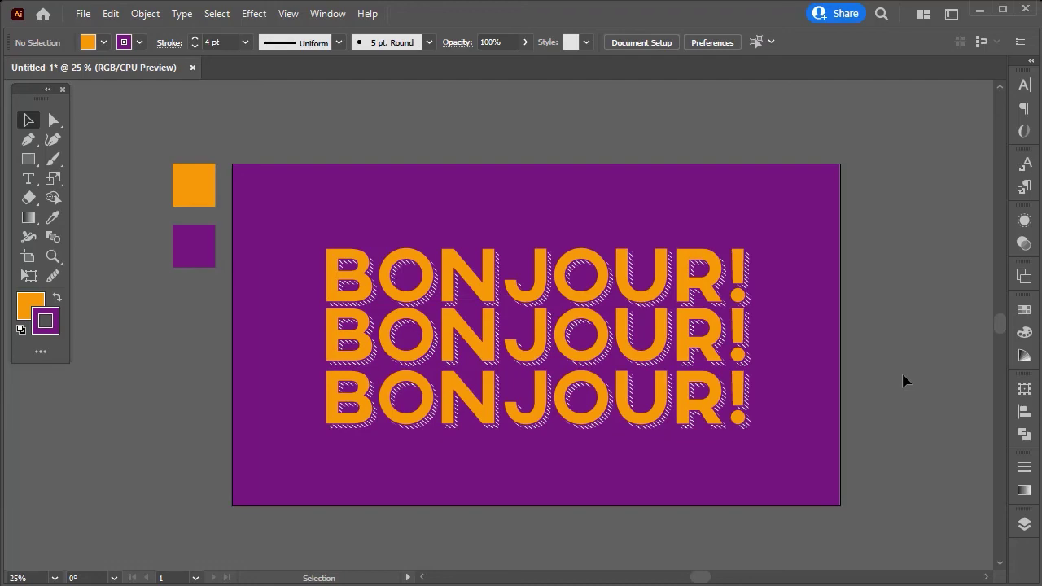